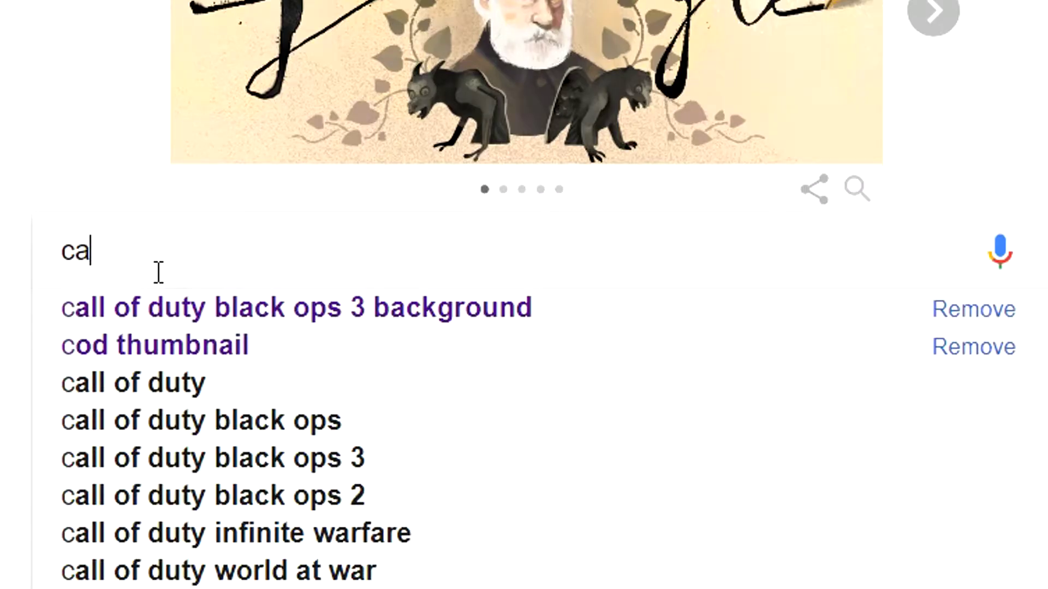
Search Google for 'call of duty black ops 3 map background' and browse the image results
type("ll of duty black ops 3 map bnac")
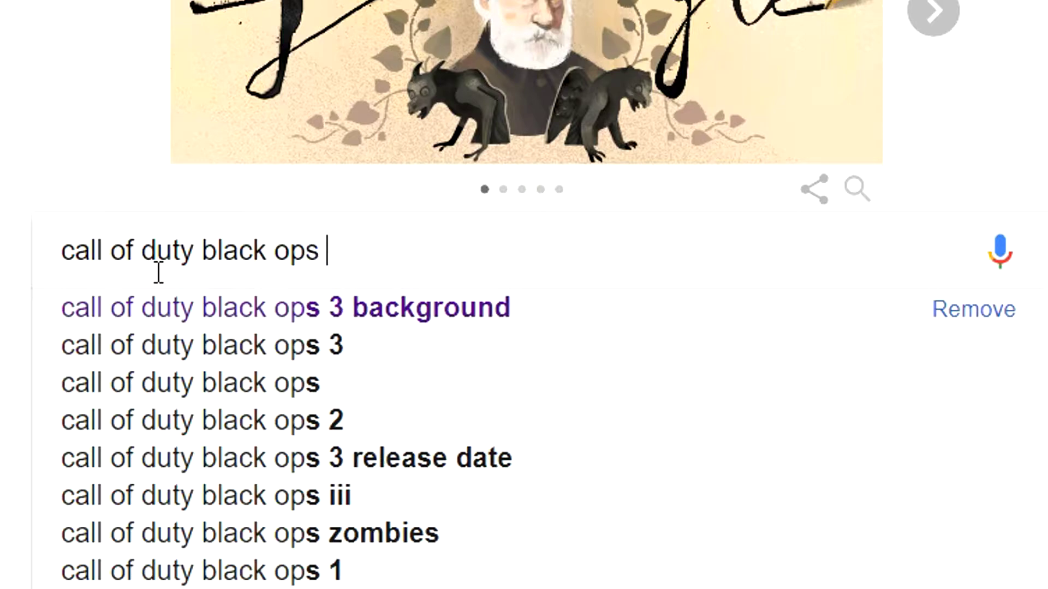
key("BackSpace")
key("BackSpace")
key("BackSpace")
type("ackground")
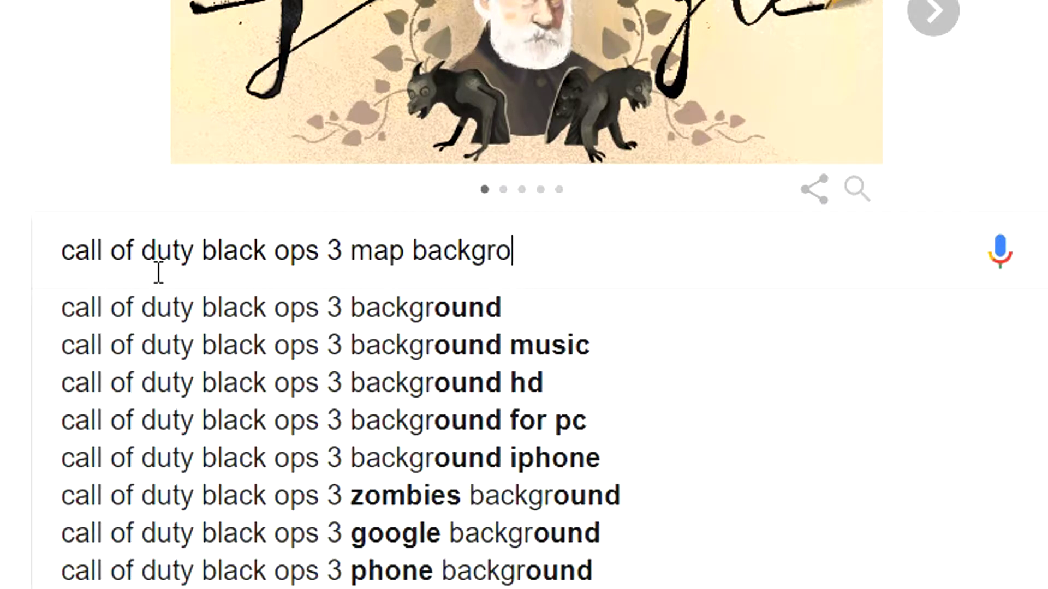
key("Return")
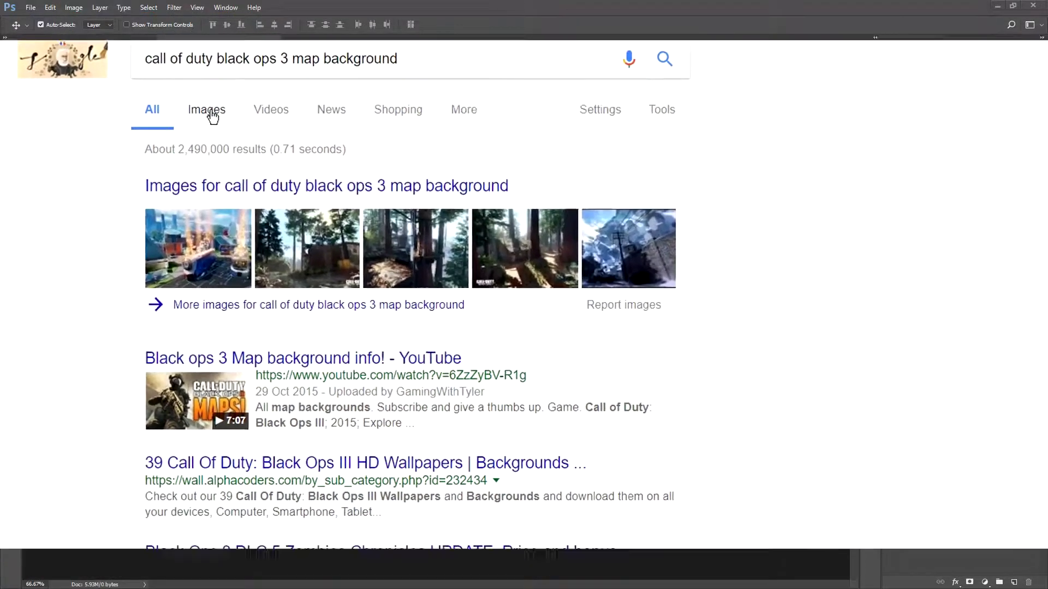
left_click(284, 150)
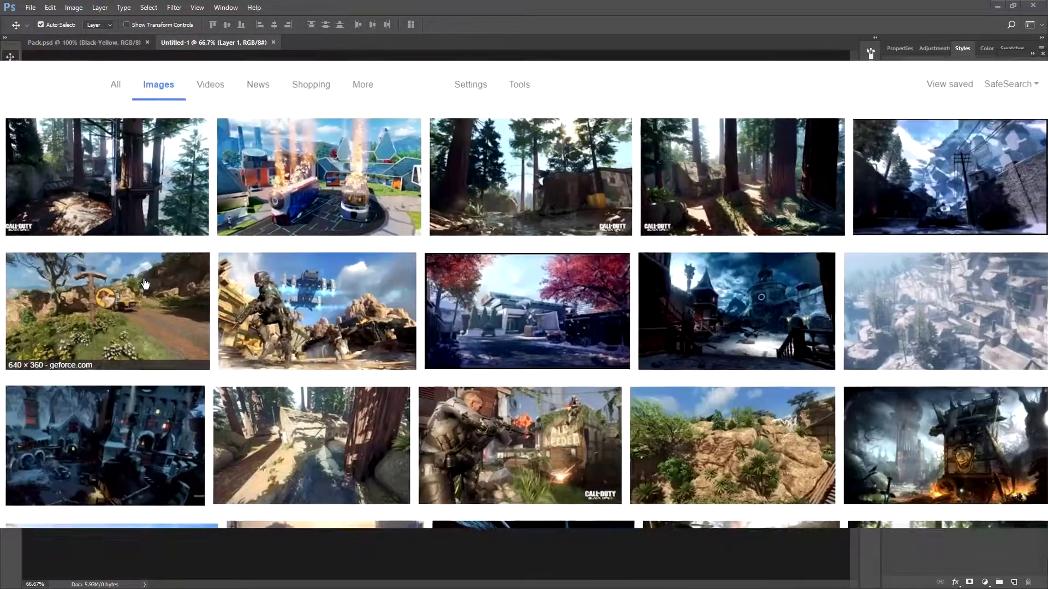
scroll(513, 355, "down", 3)
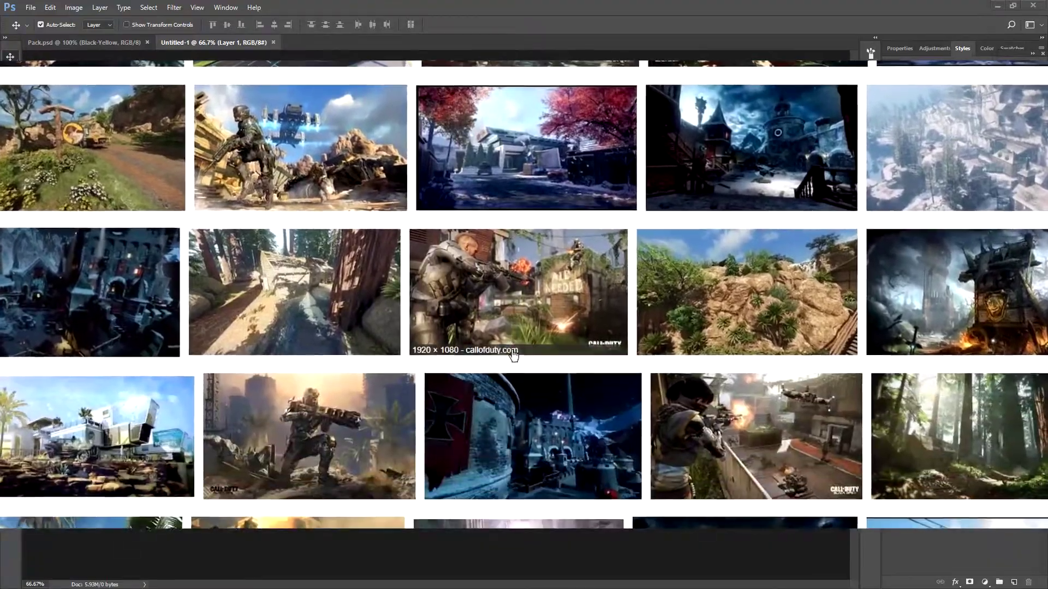
scroll(513, 355, "down", 5)
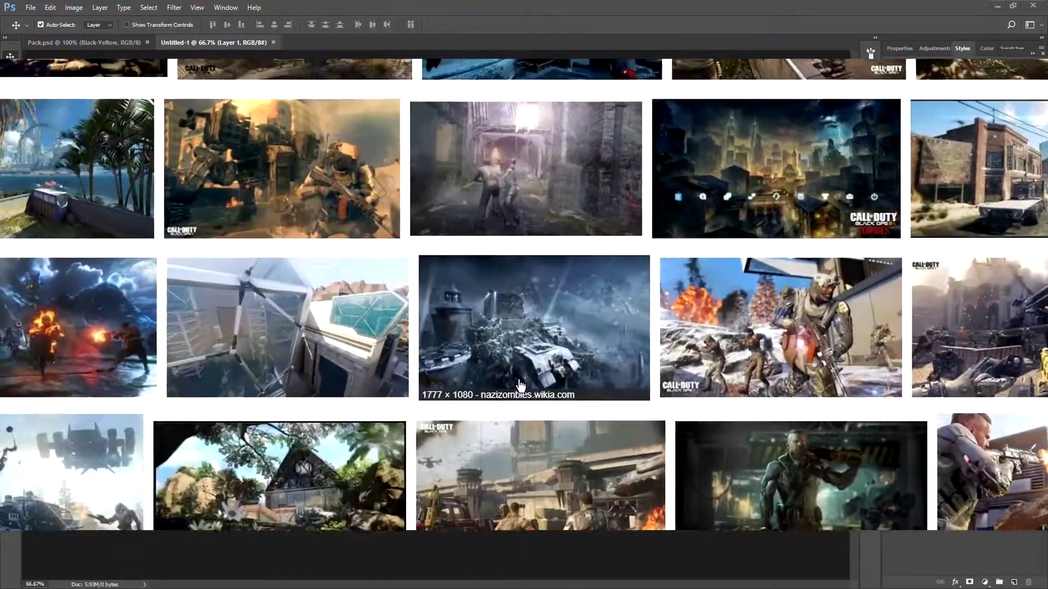
scroll(714, 502, "down", 10)
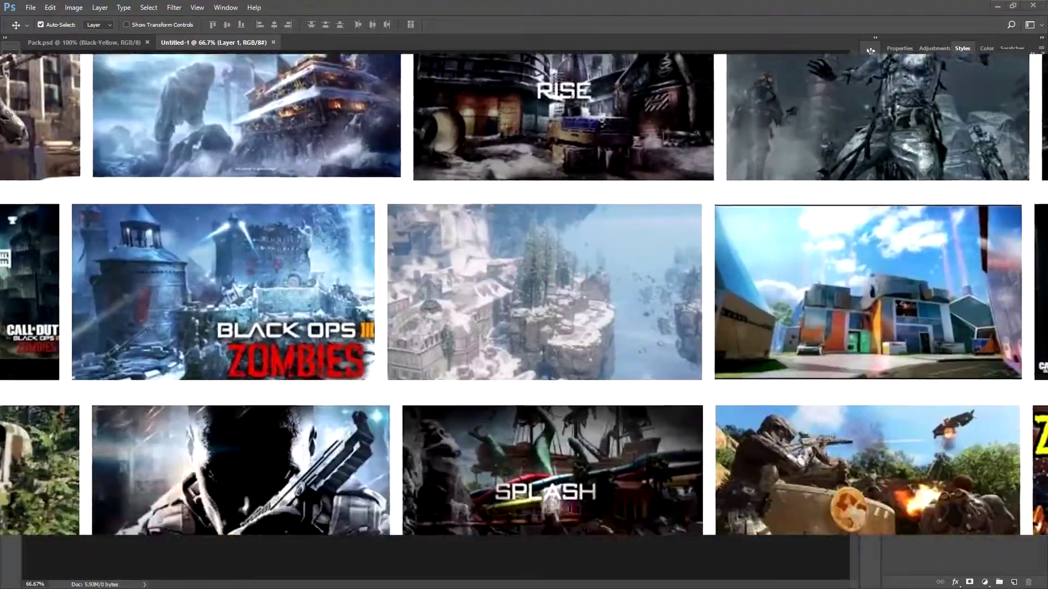
scroll(524, 295, "down", 5)
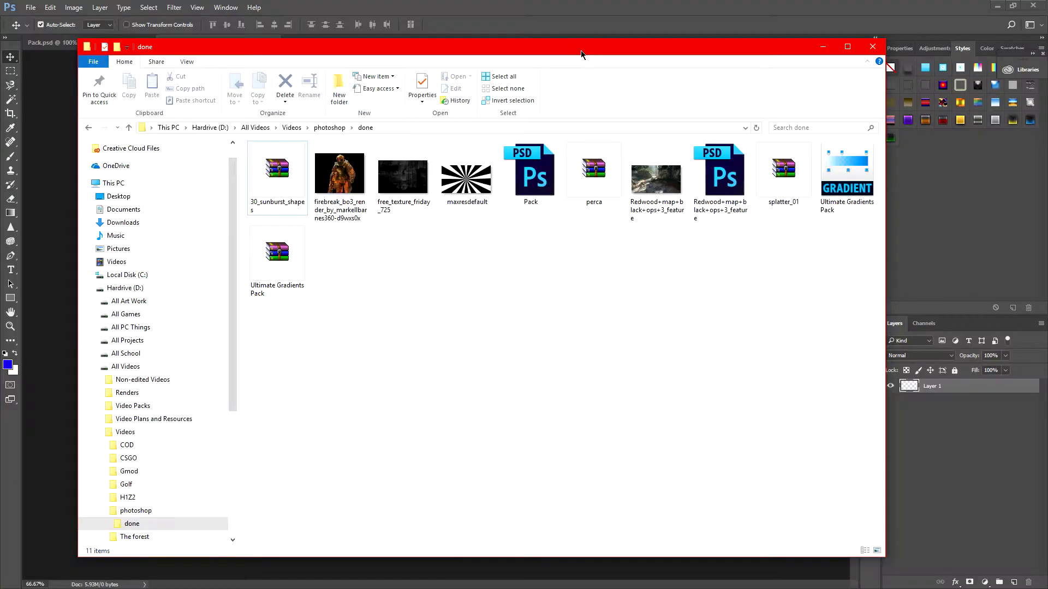
Minimize File Explorer to reveal the blank Photoshop canvas
left_click(803, 47)
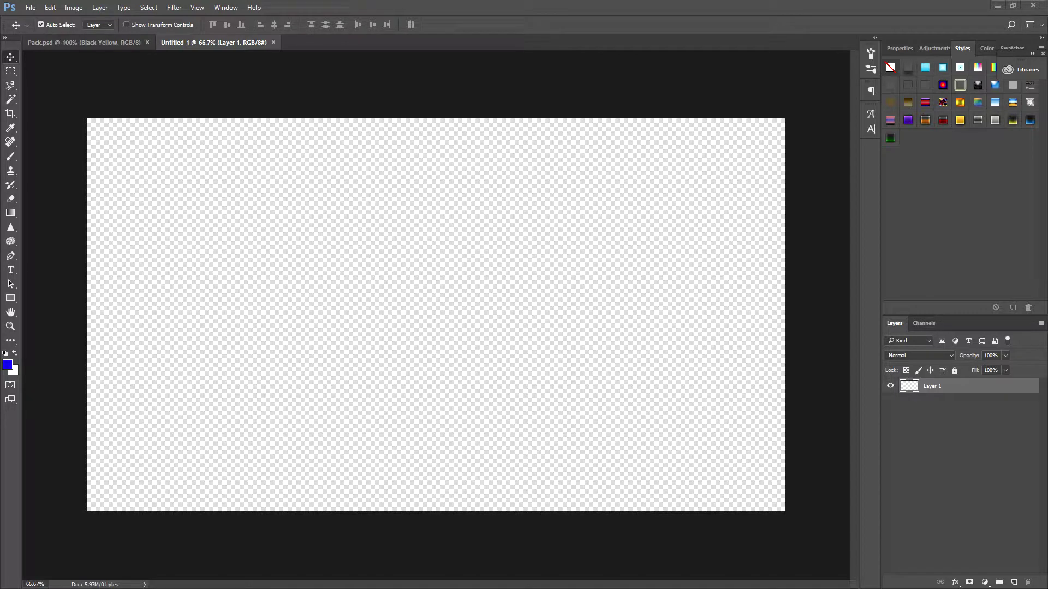
Drag the Redwood map image onto the canvas and scale it to fill the whole canvas
left_click_drag(472, 353, 424, 336)
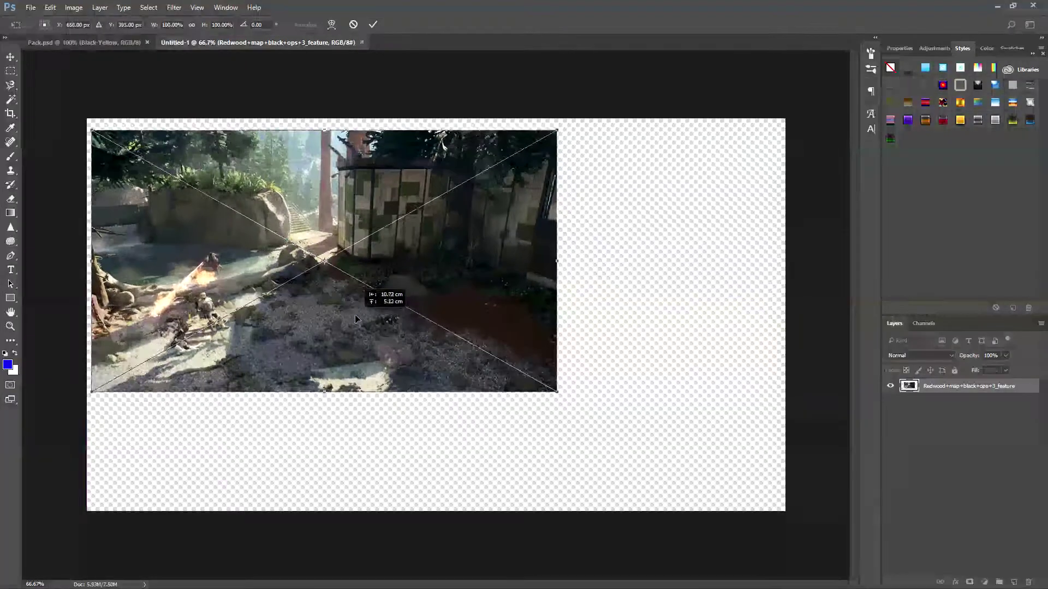
mouse_move(355, 319)
left_mouse_down()
mouse_move(346, 298)
mouse_move(351, 307)
left_mouse_up()
left_click_drag(551, 379, 788, 533)
key("Return")
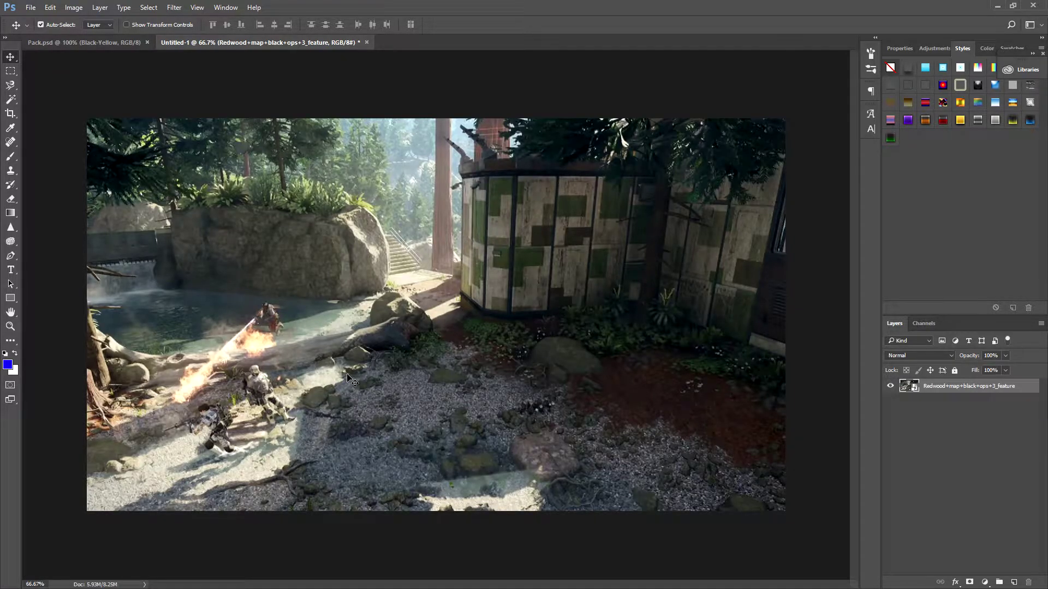
Convert the map layer to greyscale with a Black & White adjustment
left_click(75, 8)
mouse_move(110, 35)
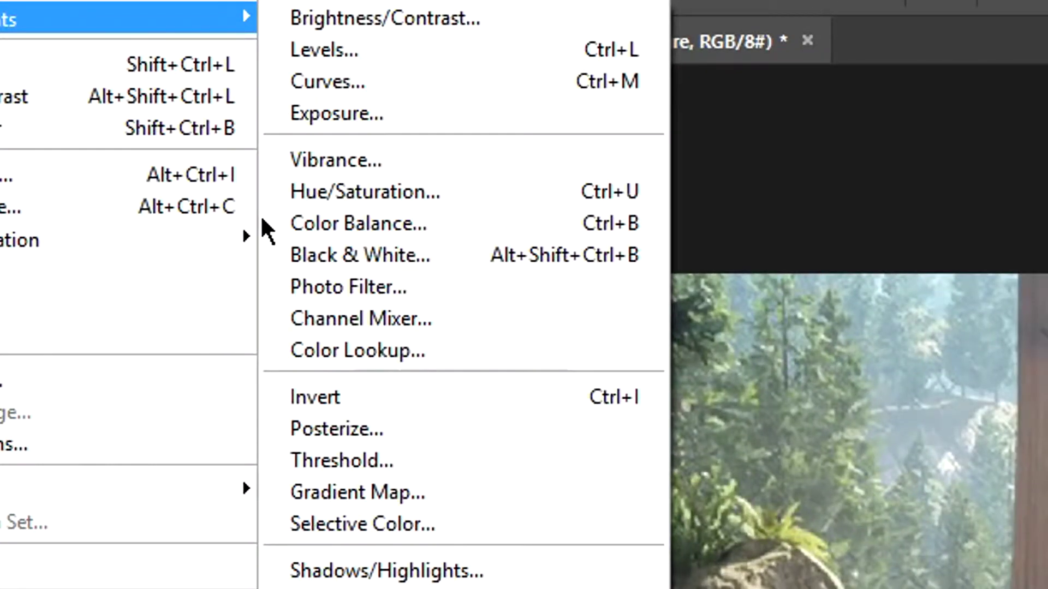
left_click(358, 252)
left_click(679, 83)
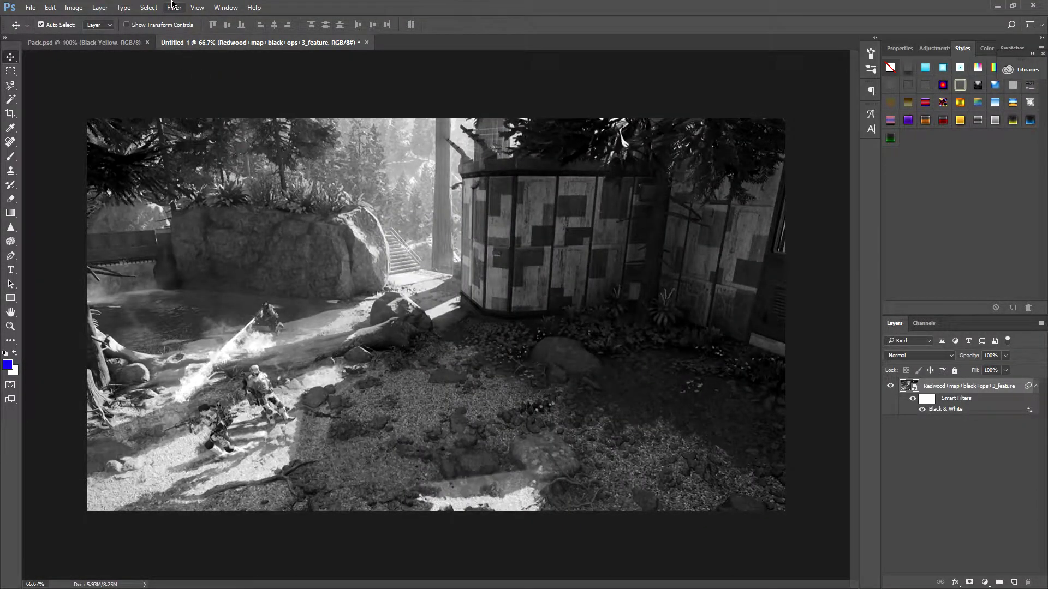
Apply a 3.0-pixel Gaussian Blur to the map layer
left_click(172, 6)
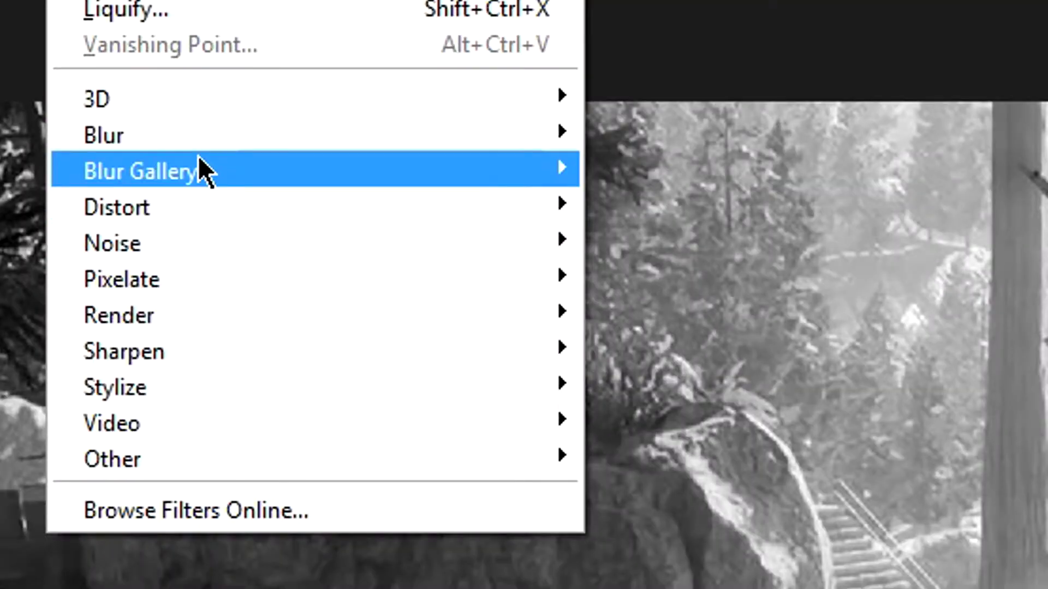
mouse_move(209, 135)
mouse_move(172, 143)
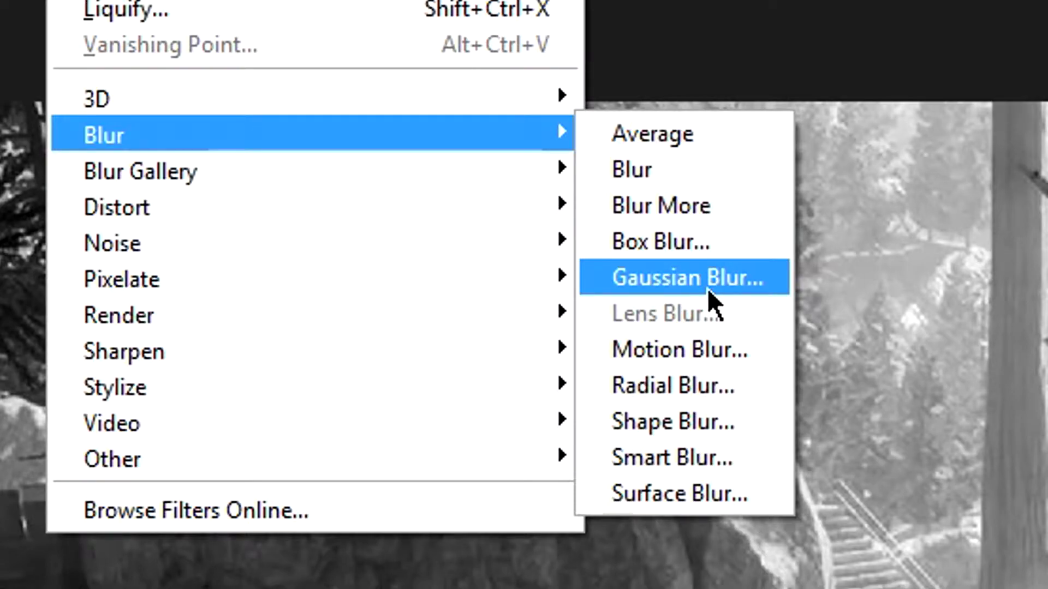
left_click(708, 278)
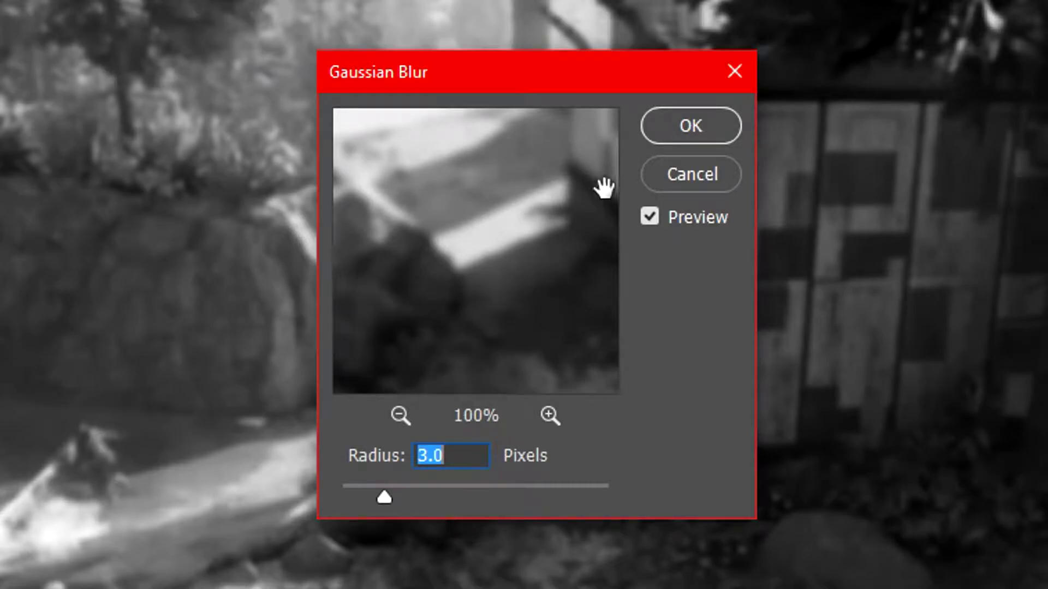
left_click(665, 143)
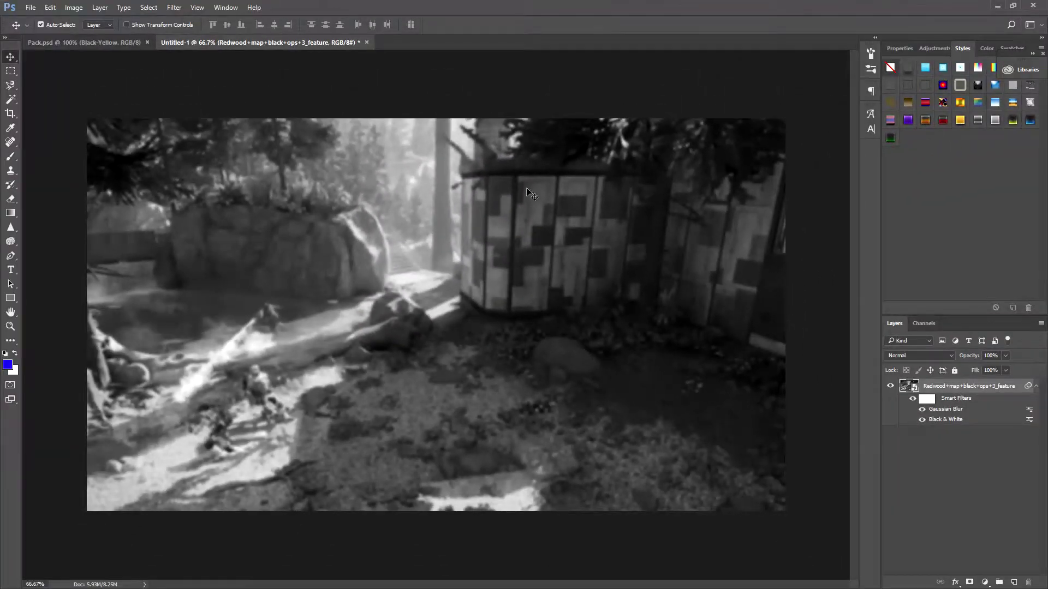
double_click(961, 387)
Rename the map layer 'Background' and add a new empty layer above it
type("nd")
key("Return")
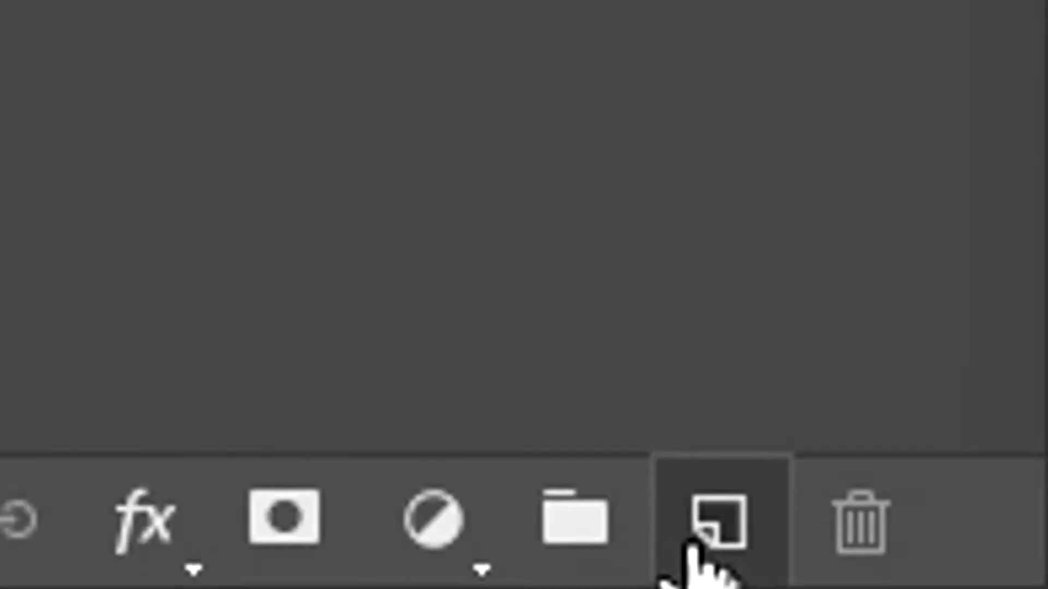
left_click(1013, 583)
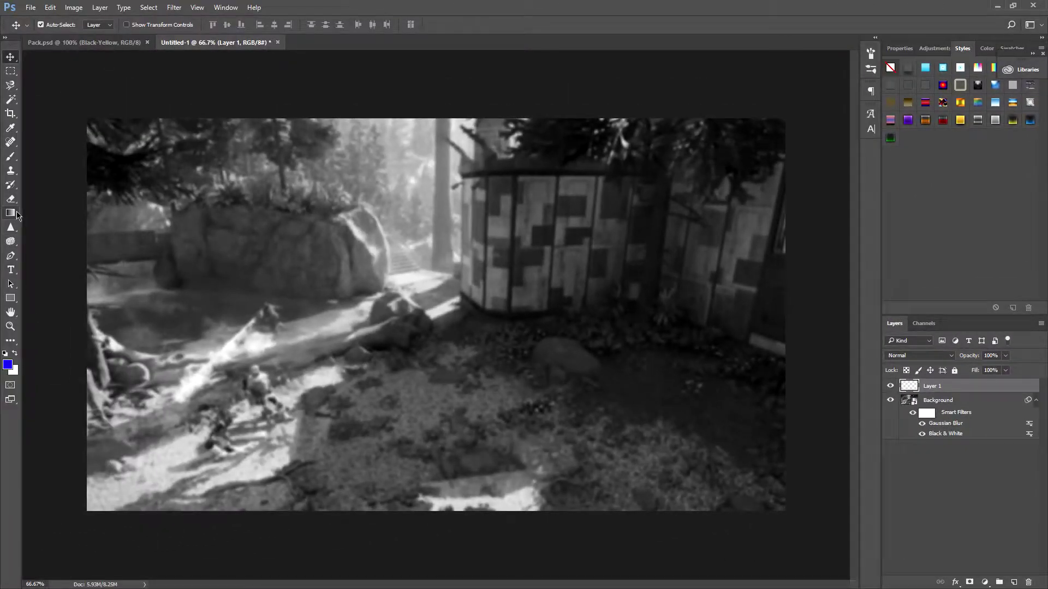
Make the Gradient Tool the active tool
left_click(15, 214)
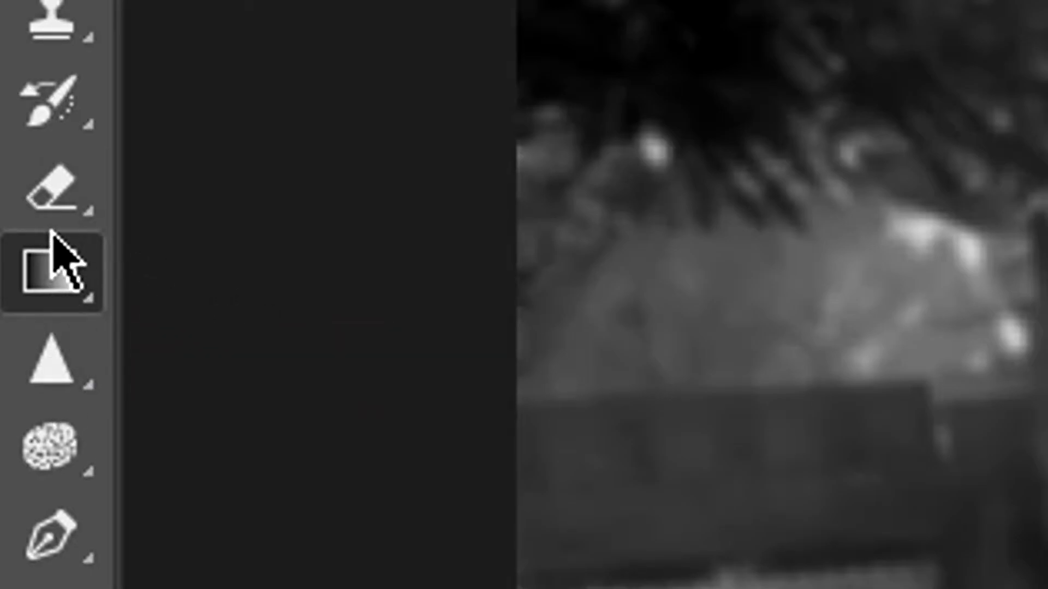
right_click(79, 283)
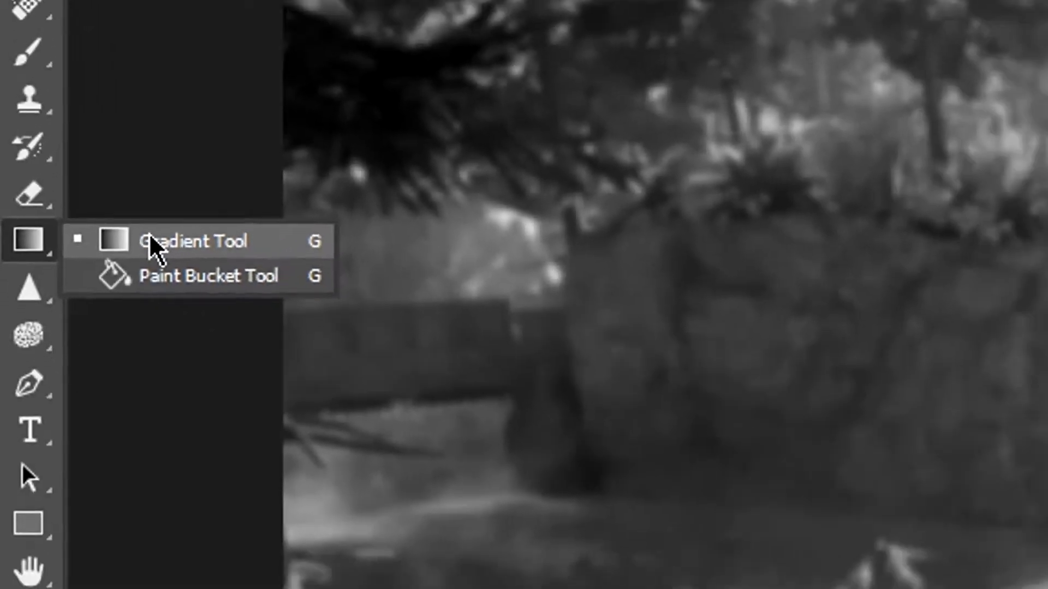
left_click(257, 271)
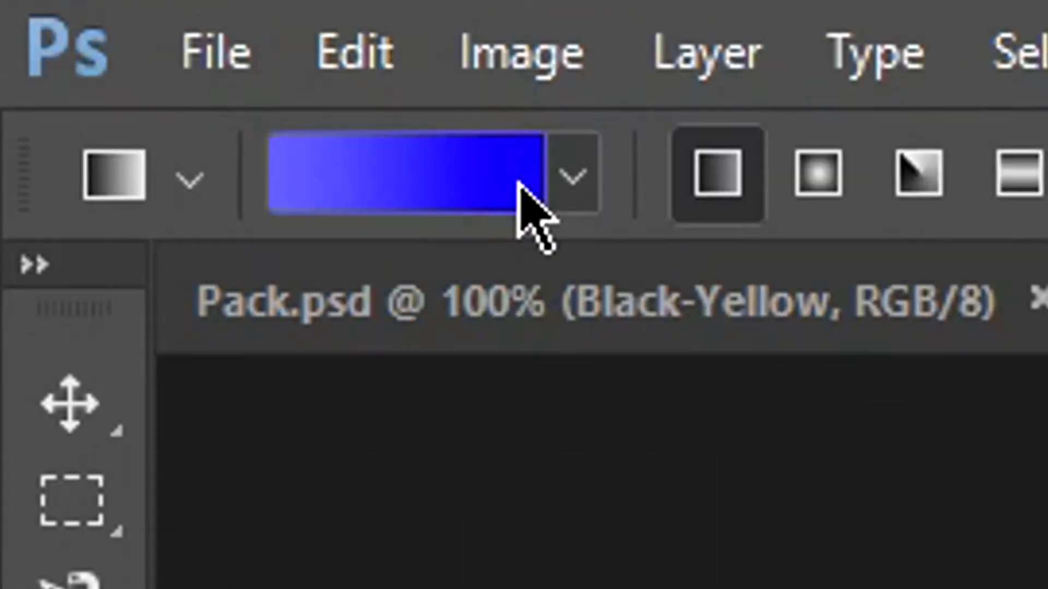
Open the Gradient Editor and start from the Black, White preset
left_click(89, 32)
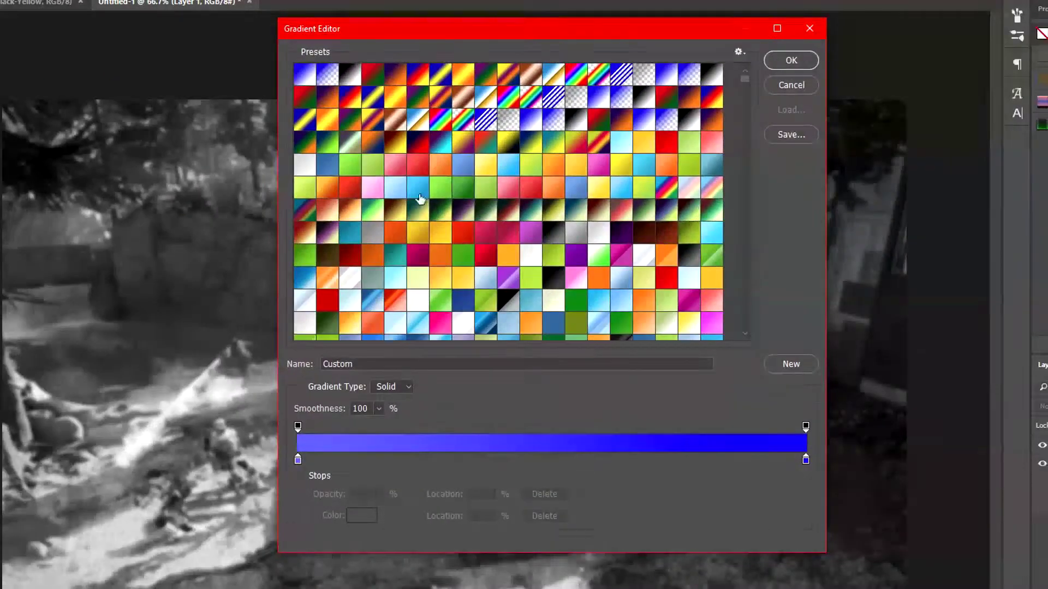
mouse_move(745, 82)
left_mouse_down()
mouse_move(766, 244)
mouse_move(762, 77)
left_mouse_up()
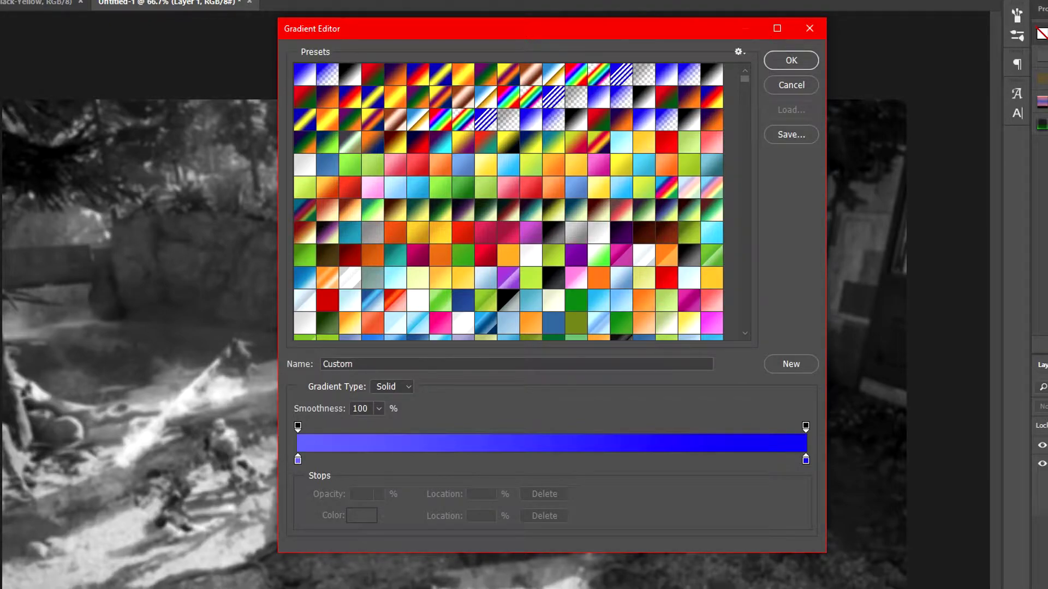
scroll(590, 230, "down", 5)
scroll(654, 136, "up", 6)
left_click(355, 73)
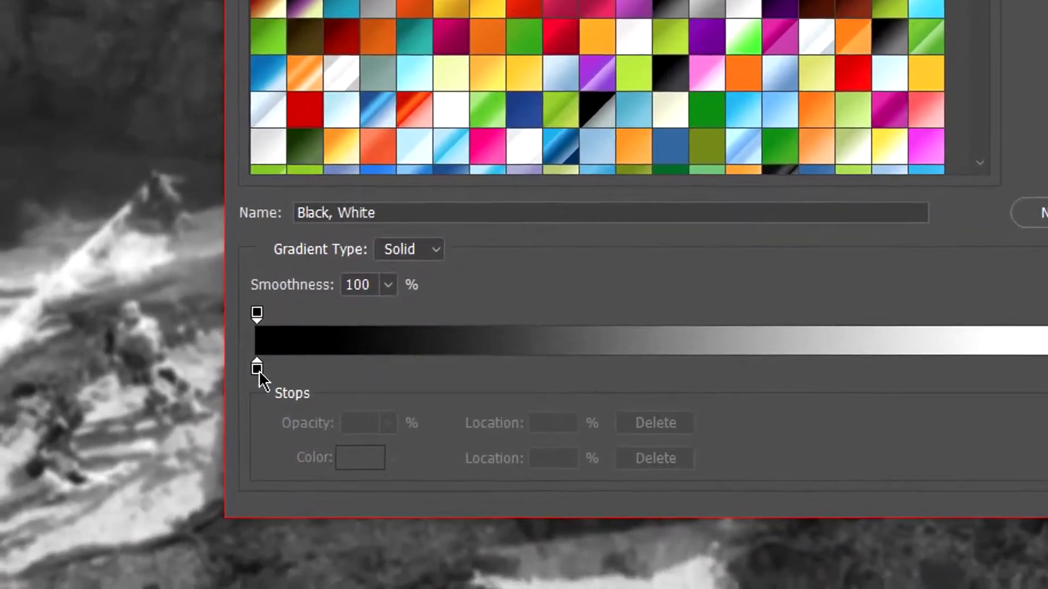
Set the gradient's left colour stop to bright red
left_click(190, 474)
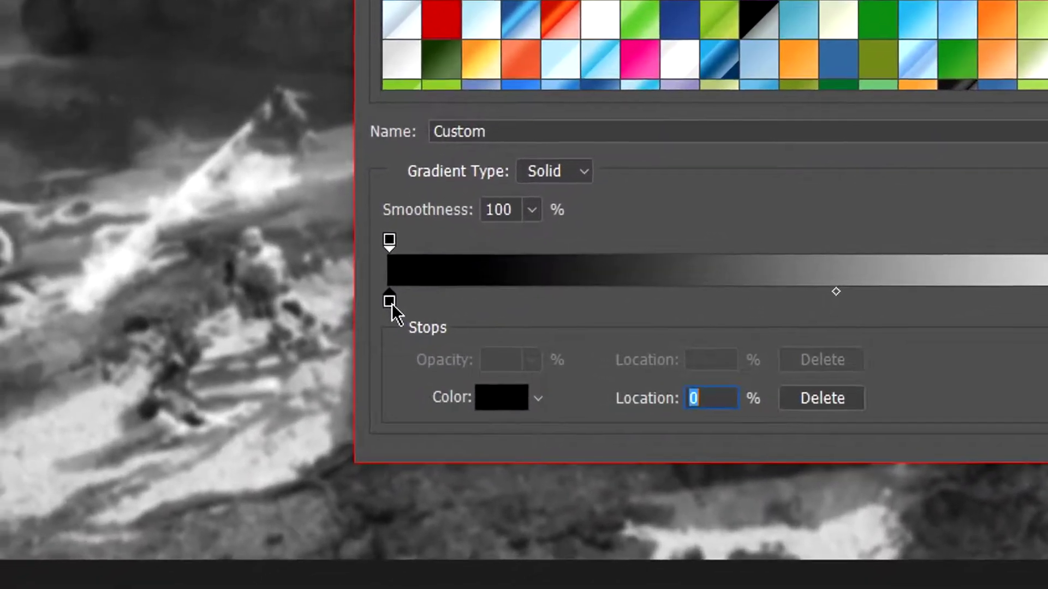
double_click(190, 474)
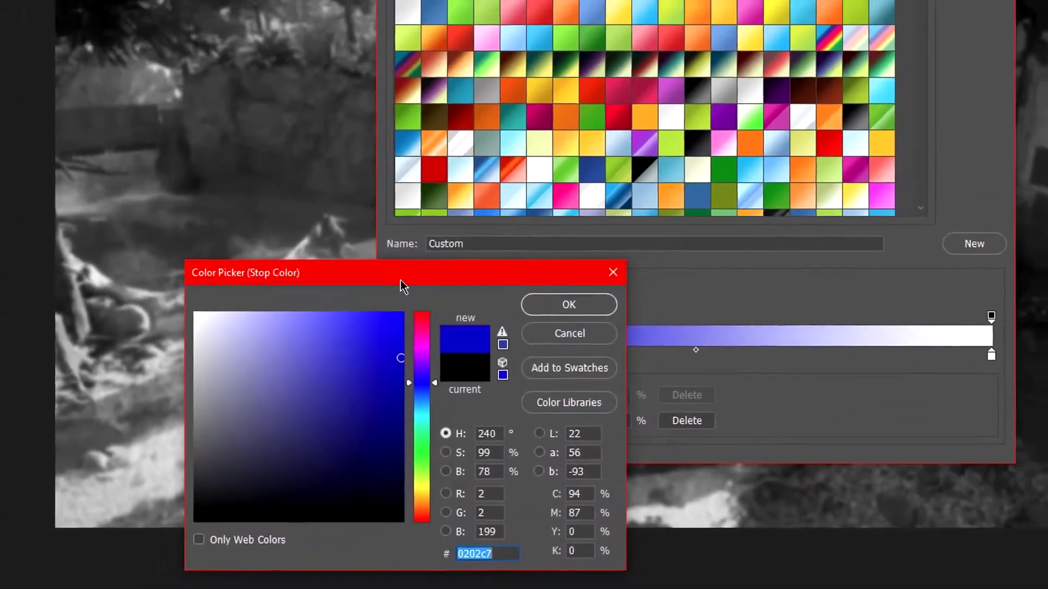
left_click_drag(452, 212, 382, 0)
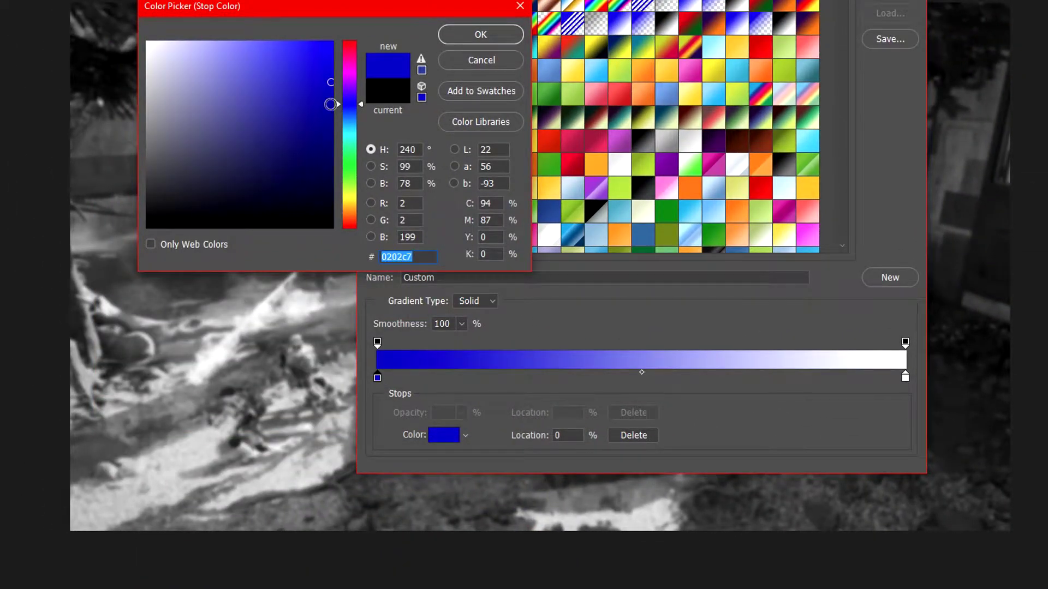
left_click(287, 77)
mouse_move(352, 123)
left_mouse_down()
mouse_move(352, 40)
mouse_move(253, 7)
mouse_move(285, 10)
left_mouse_up()
left_click(496, 42)
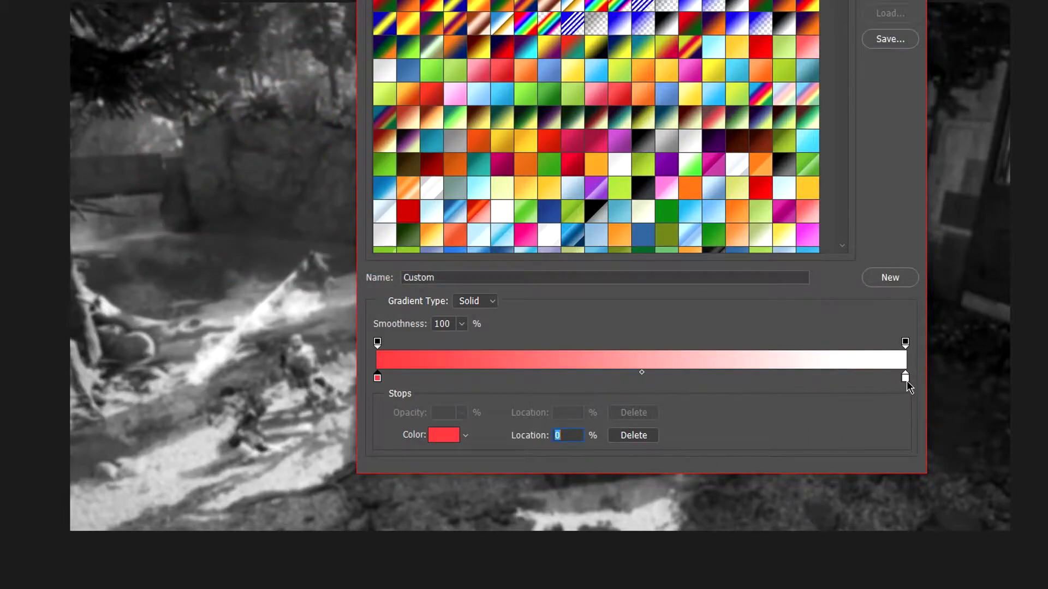
Set the gradient's right colour stop to dark red
double_click(906, 379)
mouse_move(334, 109)
left_mouse_down()
mouse_move(358, 113)
mouse_move(342, 102)
left_mouse_up()
left_click(481, 34)
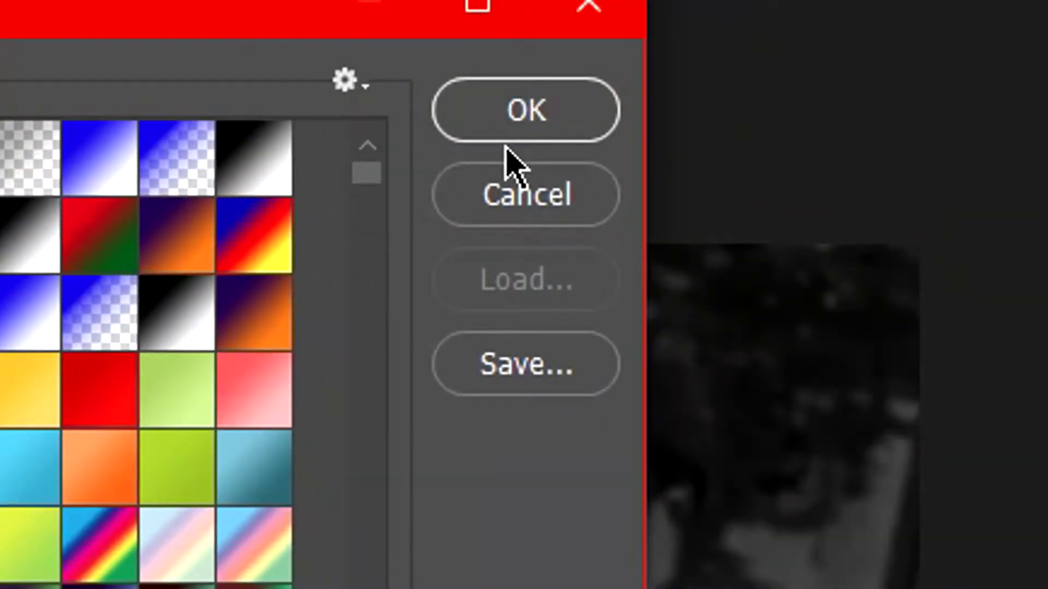
Fill Layer 1 with the red gradient drawn down across the canvas
left_click(510, 138)
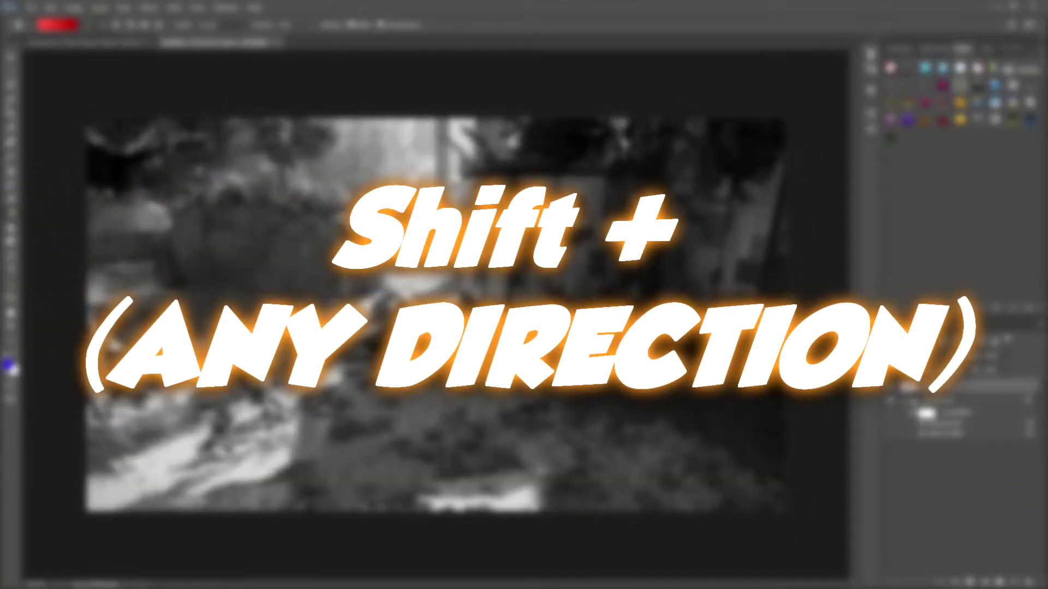
left_click_drag(445, 142, 445, 491)
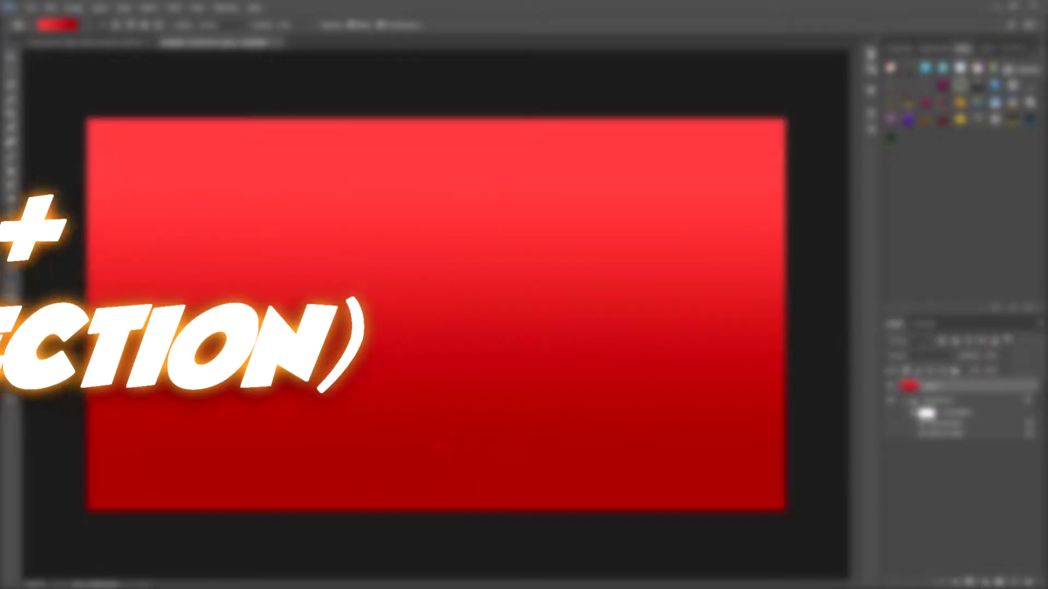
left_click_drag(244, 193, 484, 367)
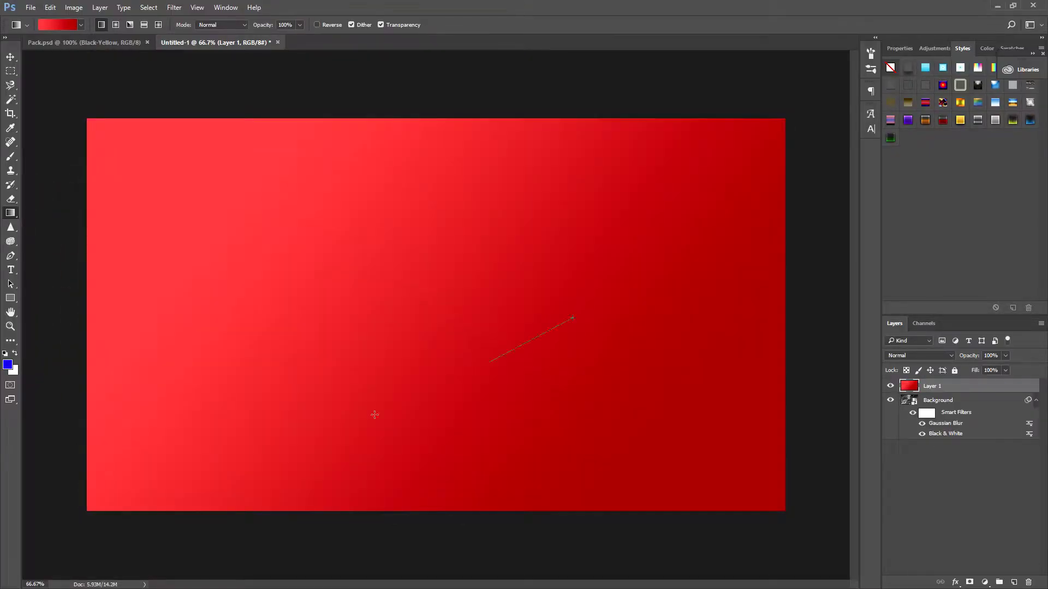
left_click_drag(442, 164, 466, 470)
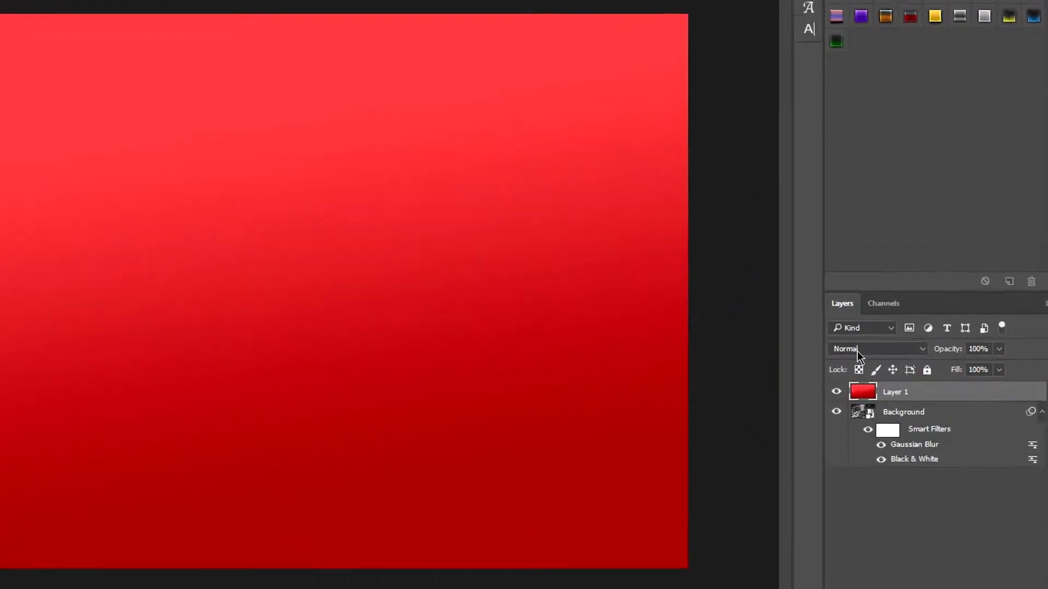
Set Layer 1's blend mode to Overlay
left_click(906, 355)
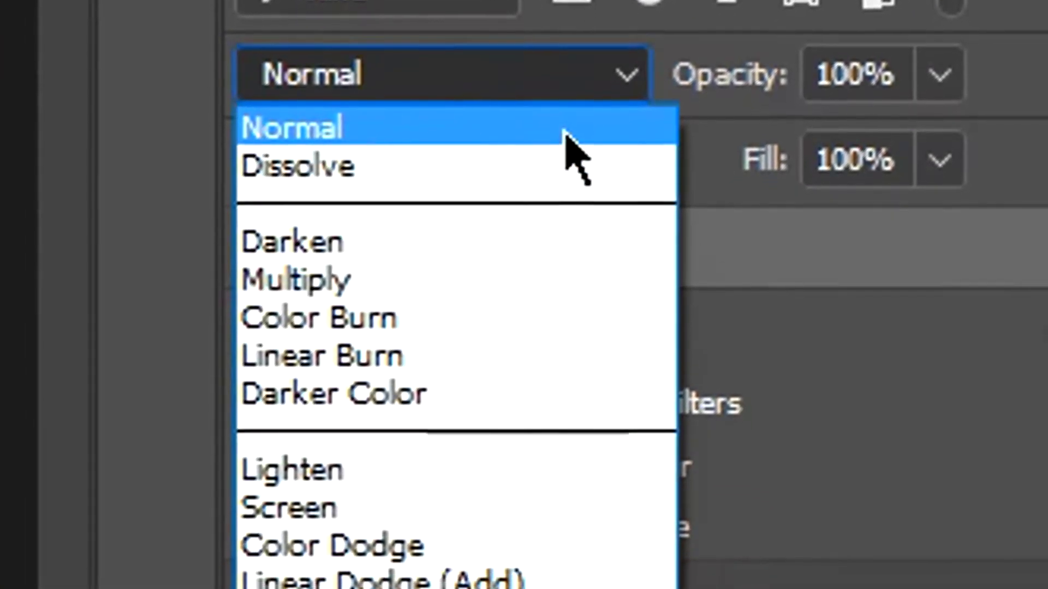
left_click(621, 283)
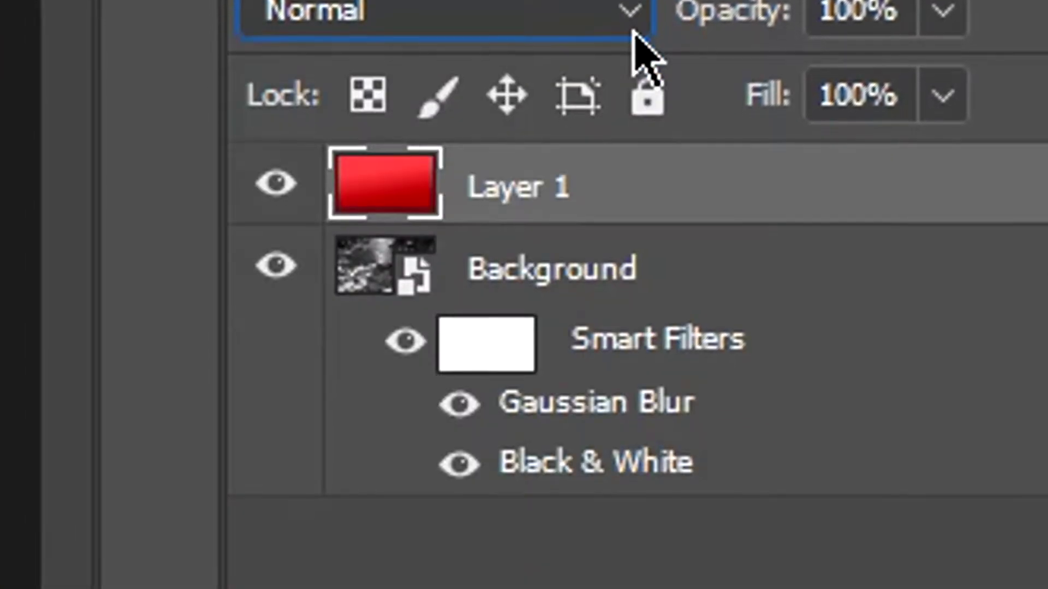
left_click(633, 34)
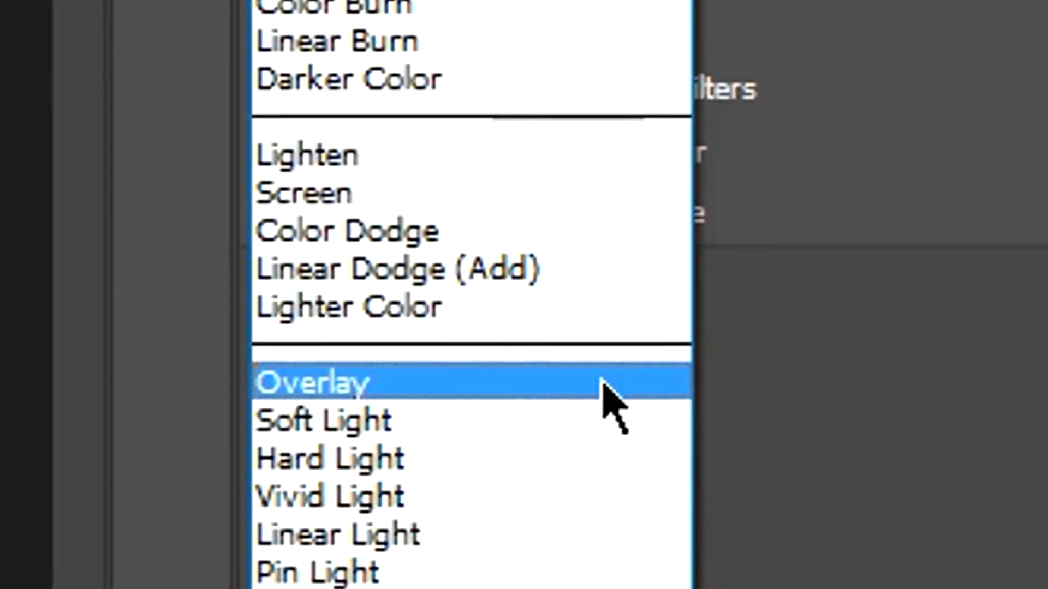
left_click(604, 385)
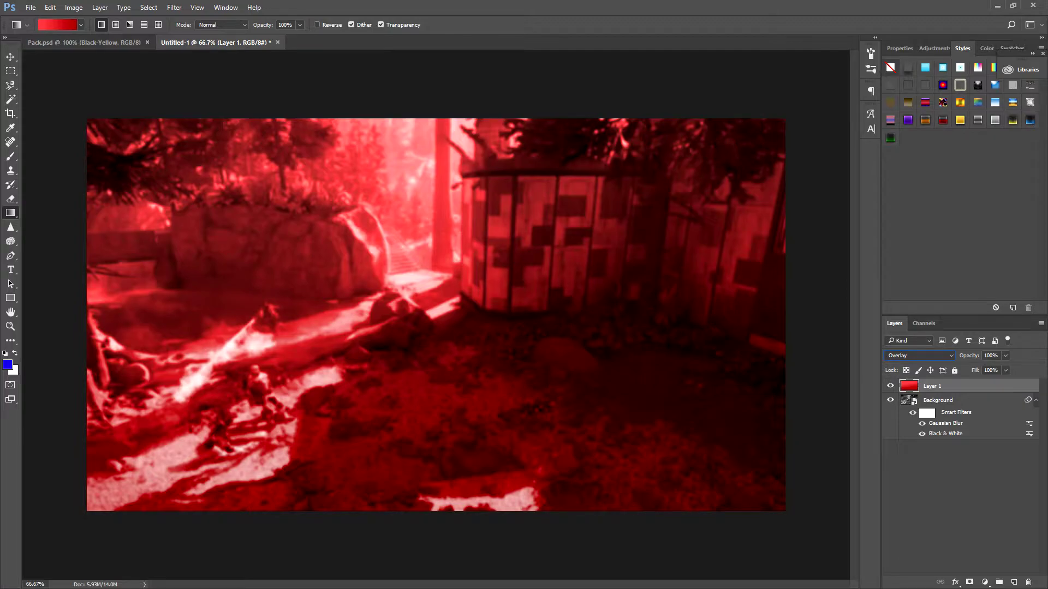
Place free_texture_friday_725 in the document and scale it to about 247% to cover the canvas
key("alt+Tab")
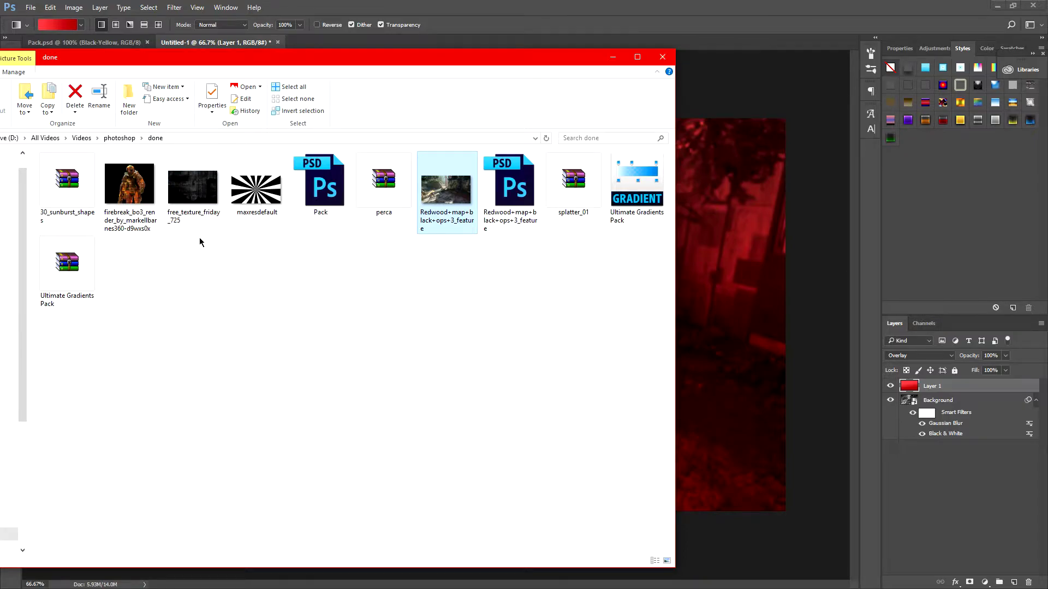
left_click_drag(214, 57, 7, 117)
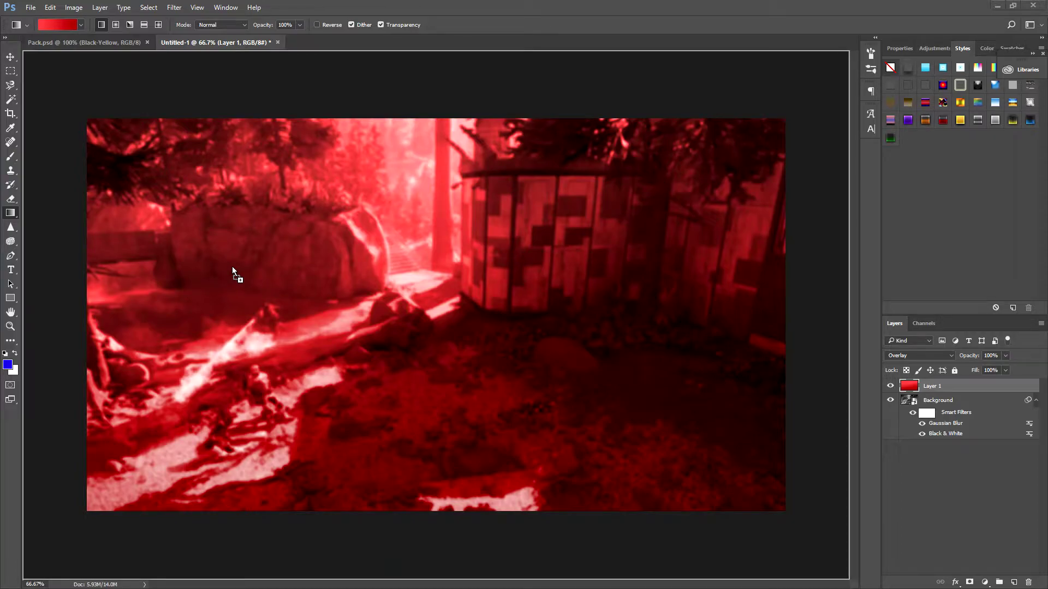
left_click_drag(230, 267, 230, 267)
left_click_drag(449, 353, 234, 242)
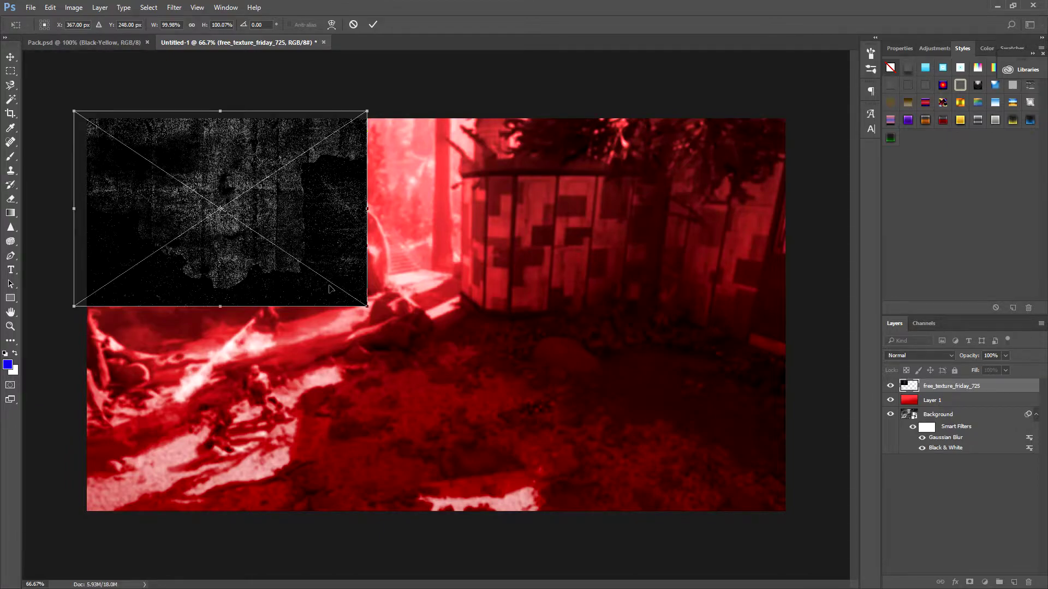
left_click_drag(368, 307, 799, 578)
left_click_drag(671, 512, 677, 486)
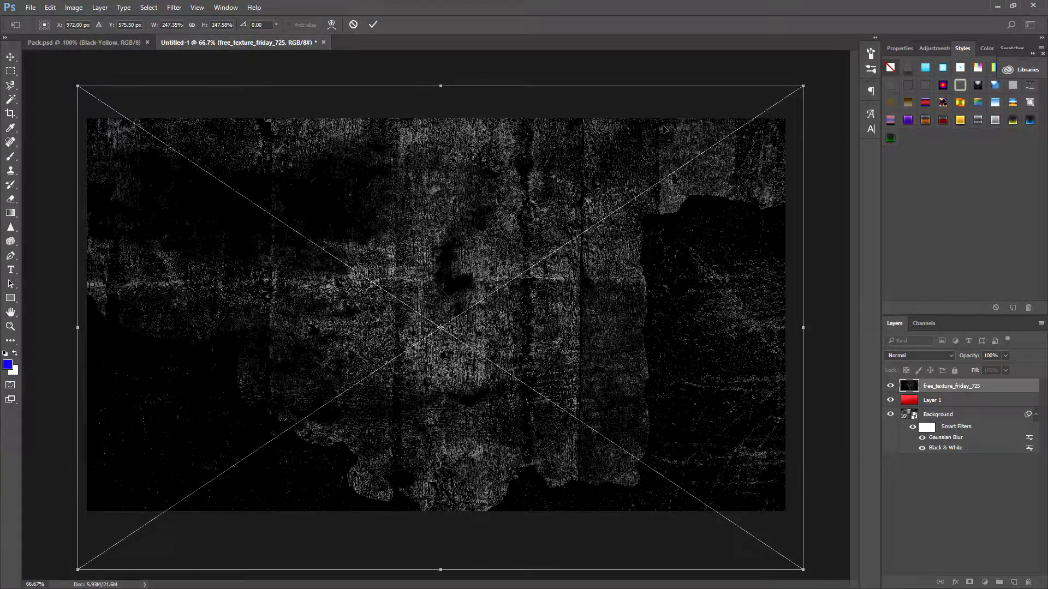
left_click(372, 25)
key("g")
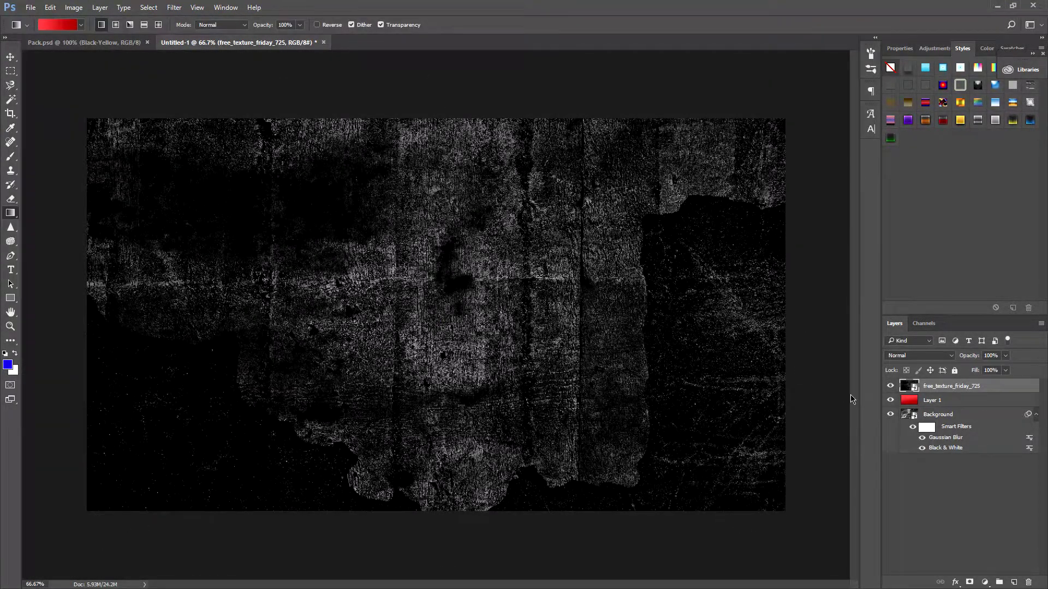
Set the free_texture_friday_725 layer to Overlay at 63% opacity
left_click(952, 357)
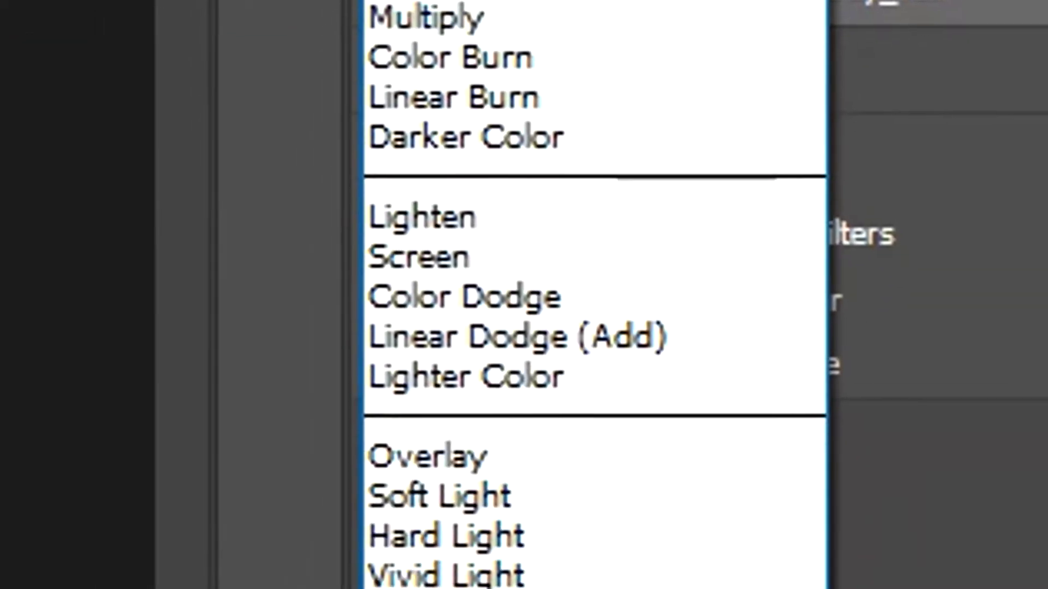
left_click(480, 460)
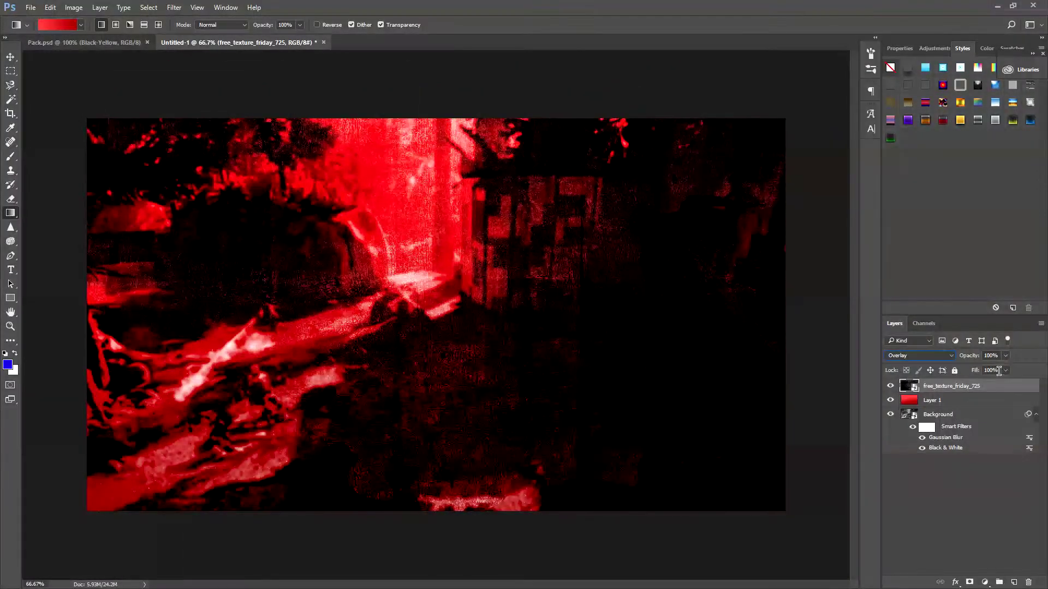
left_click(1005, 356)
left_click_drag(1008, 369, 984, 371)
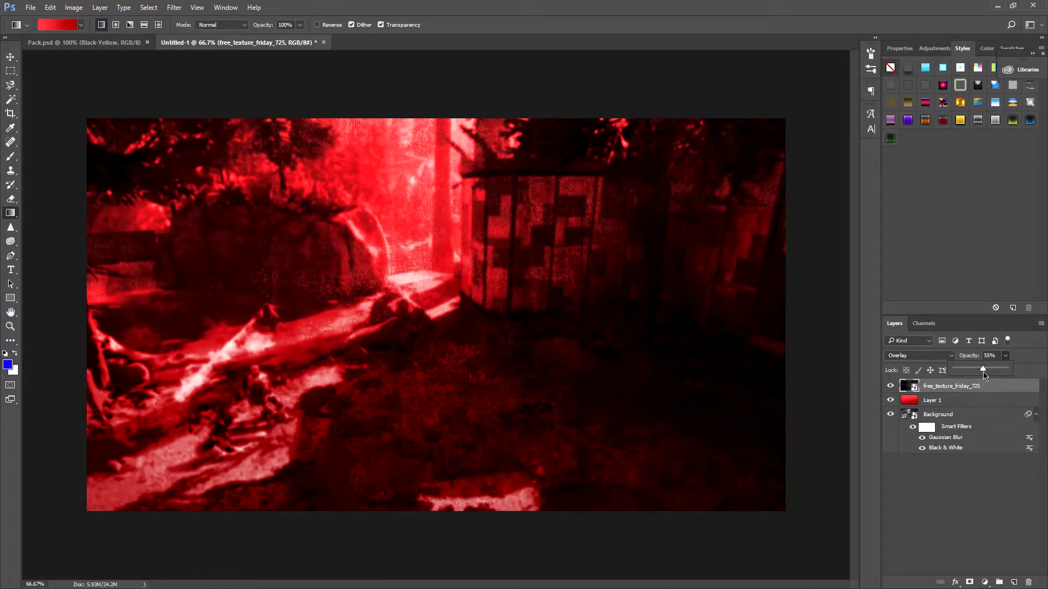
left_click_drag(962, 375, 989, 374)
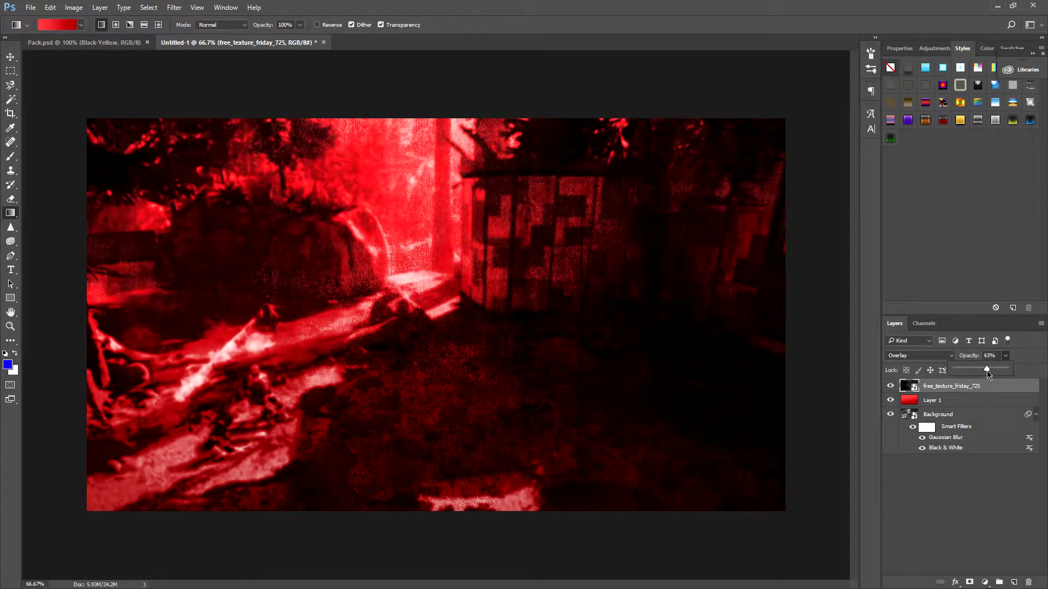
left_click(973, 551)
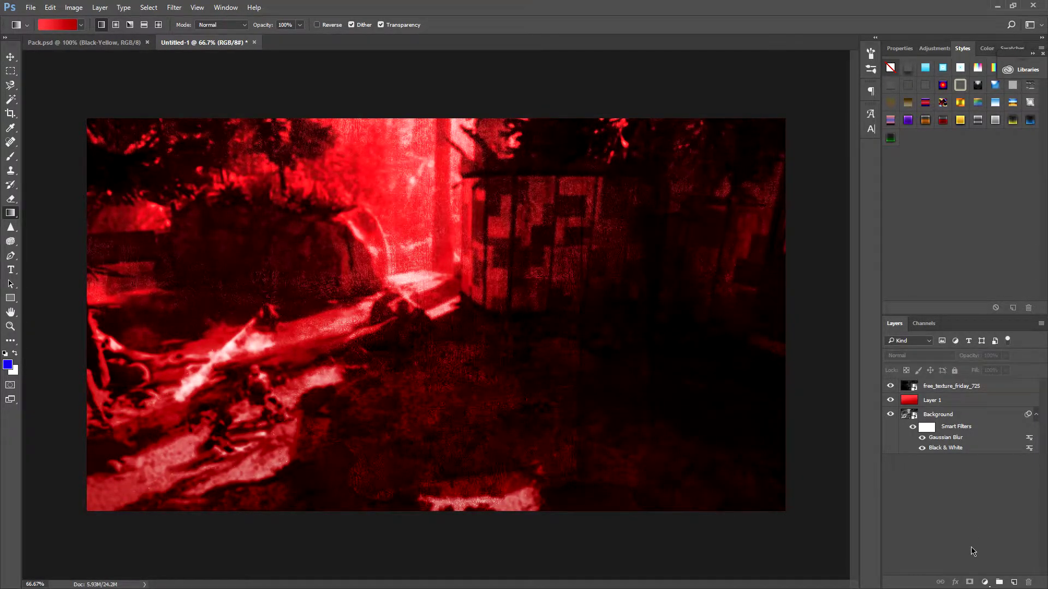
left_click(951, 386)
key("v")
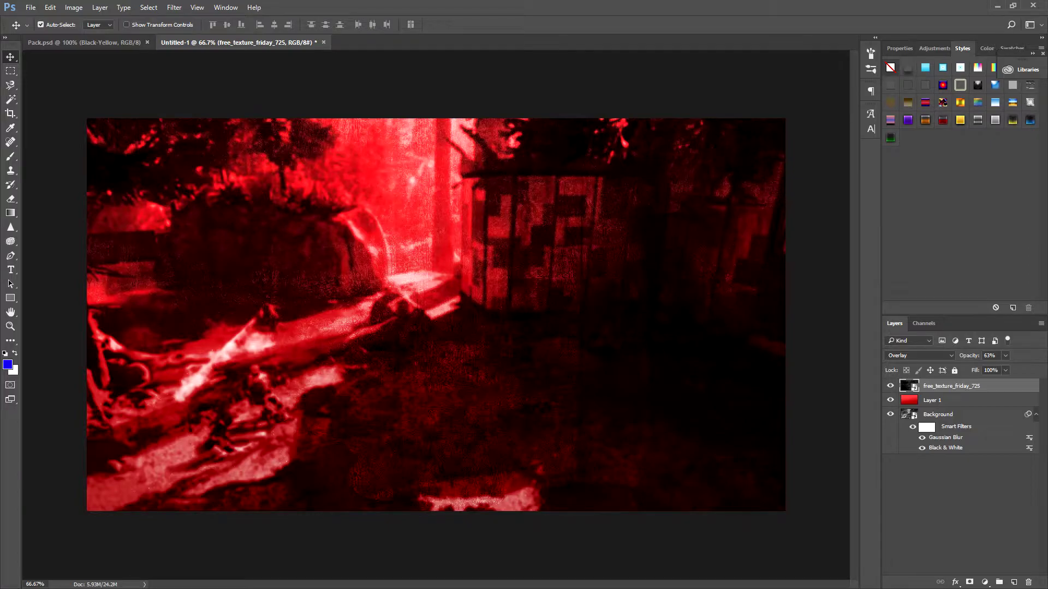
Place the maxresdefault sunburst image and scale it to about 230% over the canvas
left_click_drag(67, 289, 221, 268)
left_click_drag(408, 329, 133, 502)
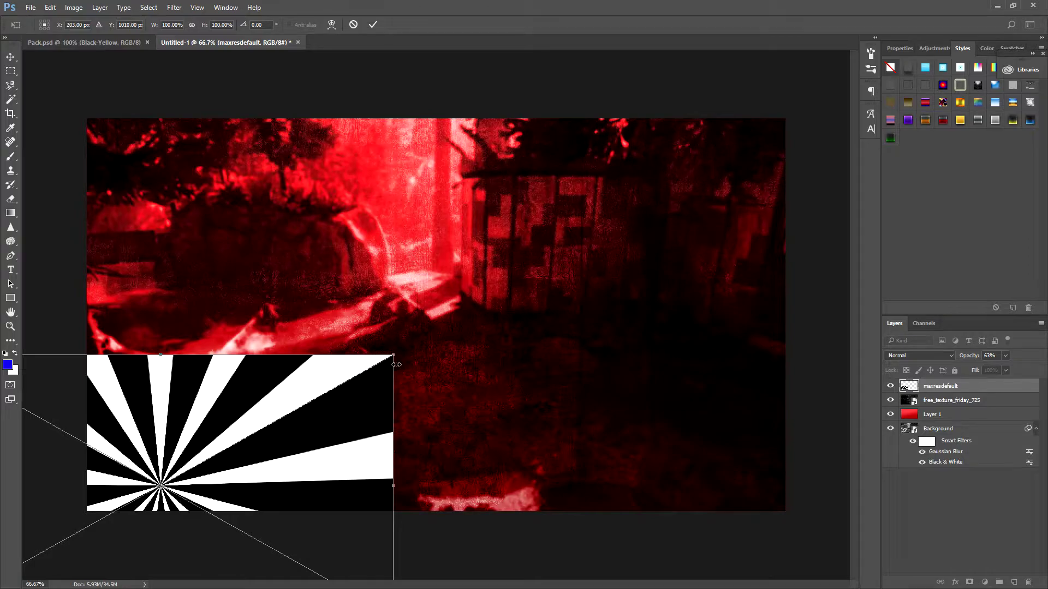
left_click_drag(393, 356, 277, 491)
left_click_drag(251, 435, 899, 65)
left_click_drag(645, 228, 465, 281)
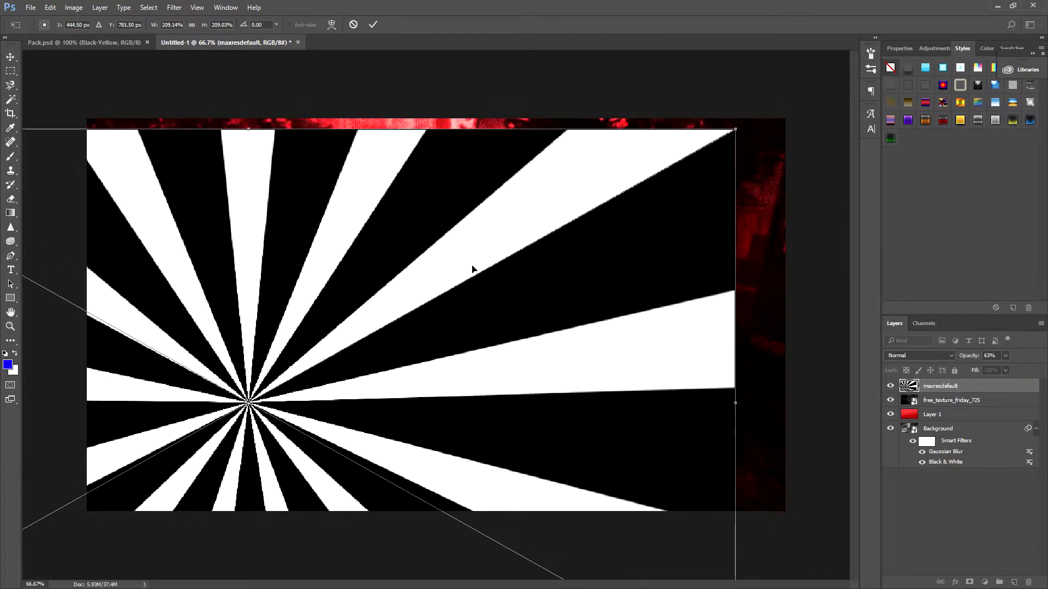
left_click_drag(729, 133, 833, 75)
left_click_drag(695, 216, 680, 235)
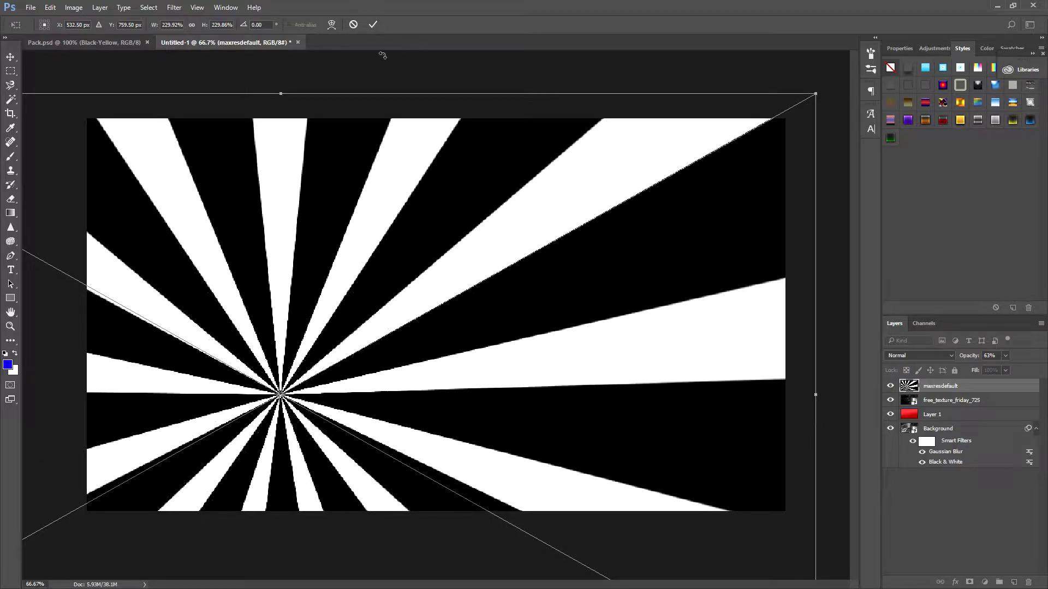
Commit the sunburst placement and set its layer to Overlay
left_click(374, 24)
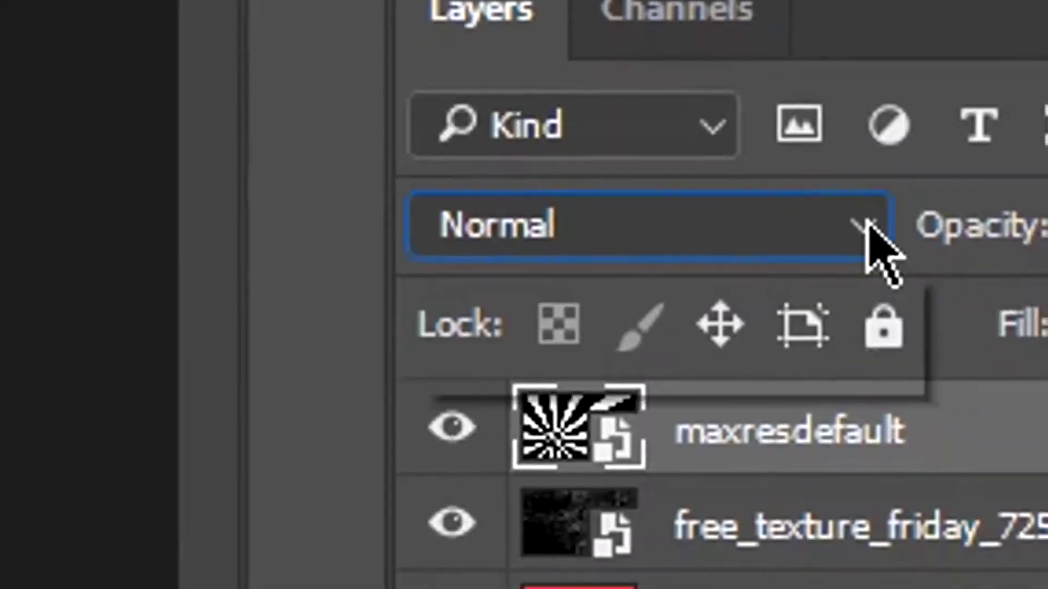
left_click(951, 357)
left_click(728, 317)
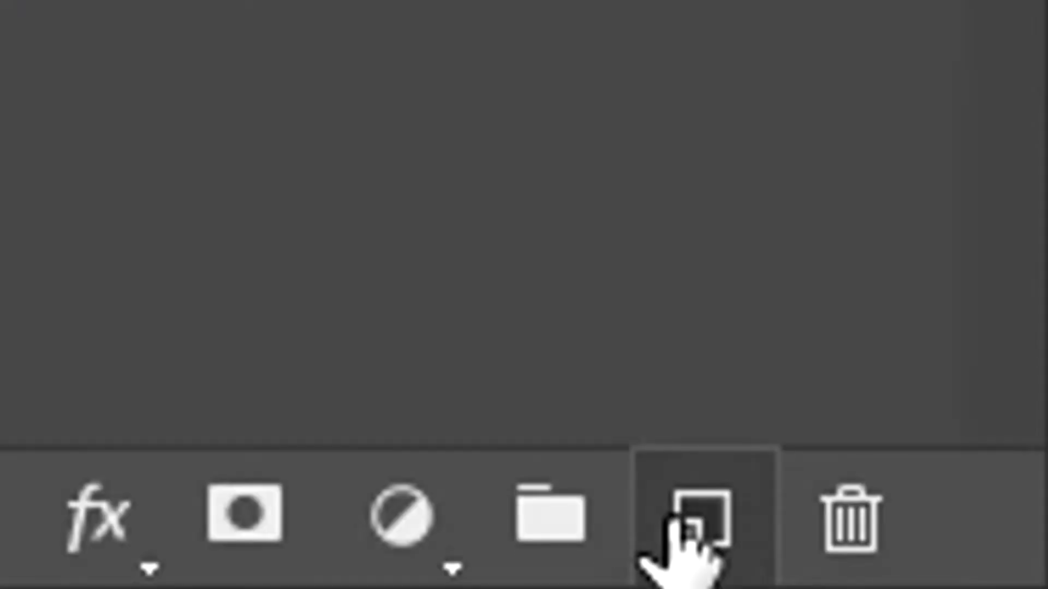
Add a new empty layer and choose the large 1102 splatter brush preset
left_click(1012, 583)
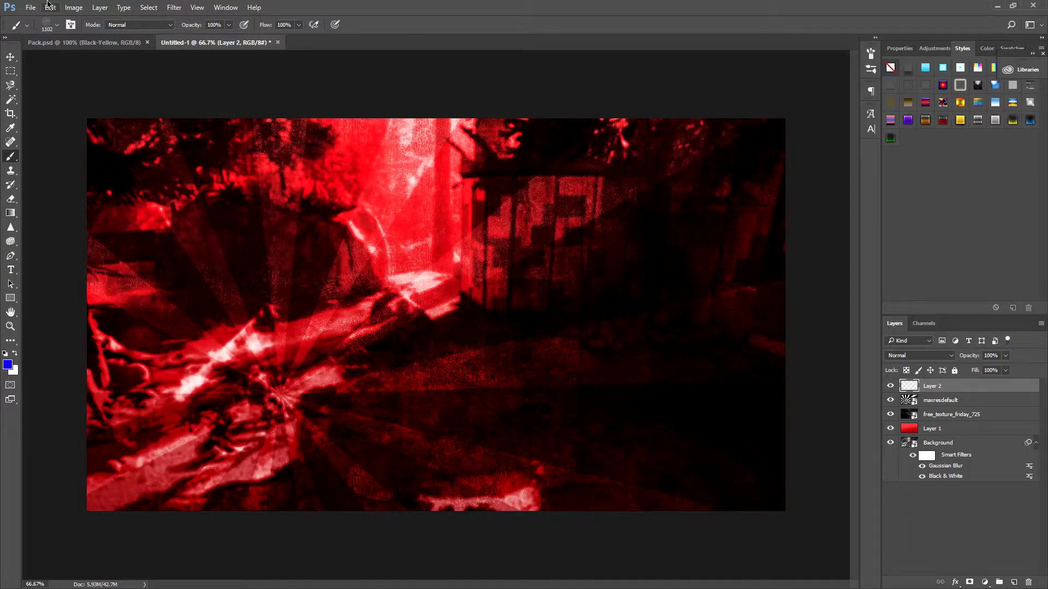
left_click(49, 27)
left_click(41, 195)
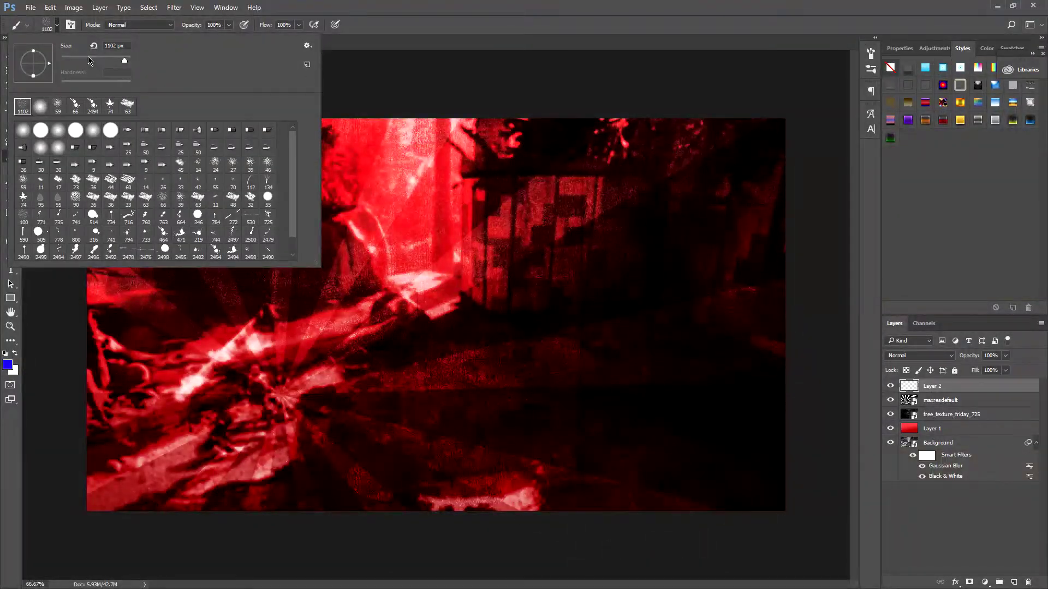
scroll(123, 68, "down", 1)
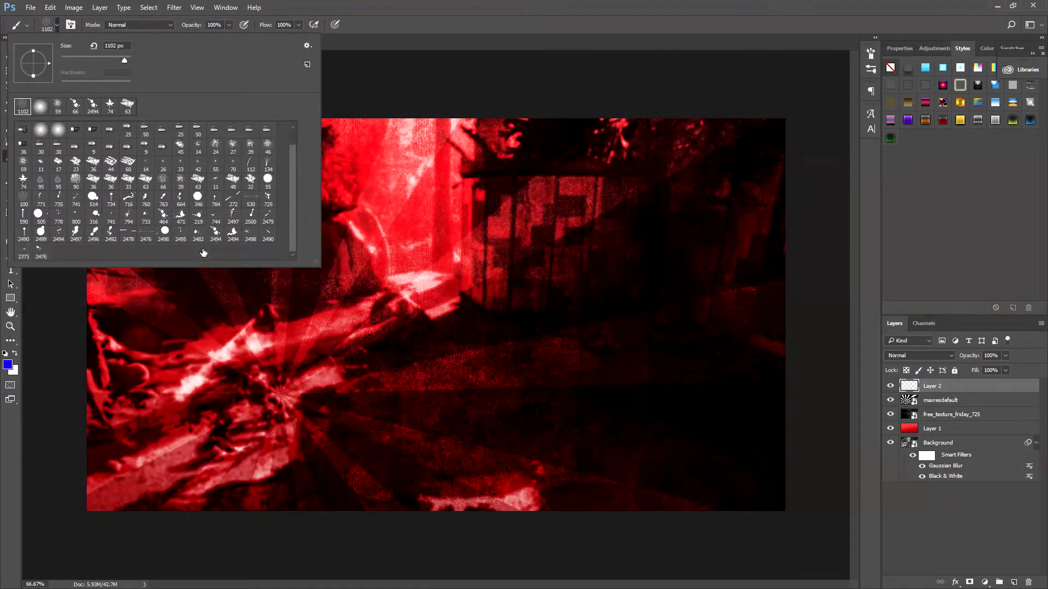
left_click(464, 68)
Paint red splatter dabs across the middle and lower right of the canvas
left_click(7, 364)
left_click(398, 140)
left_click(655, 437)
left_click(546, 339)
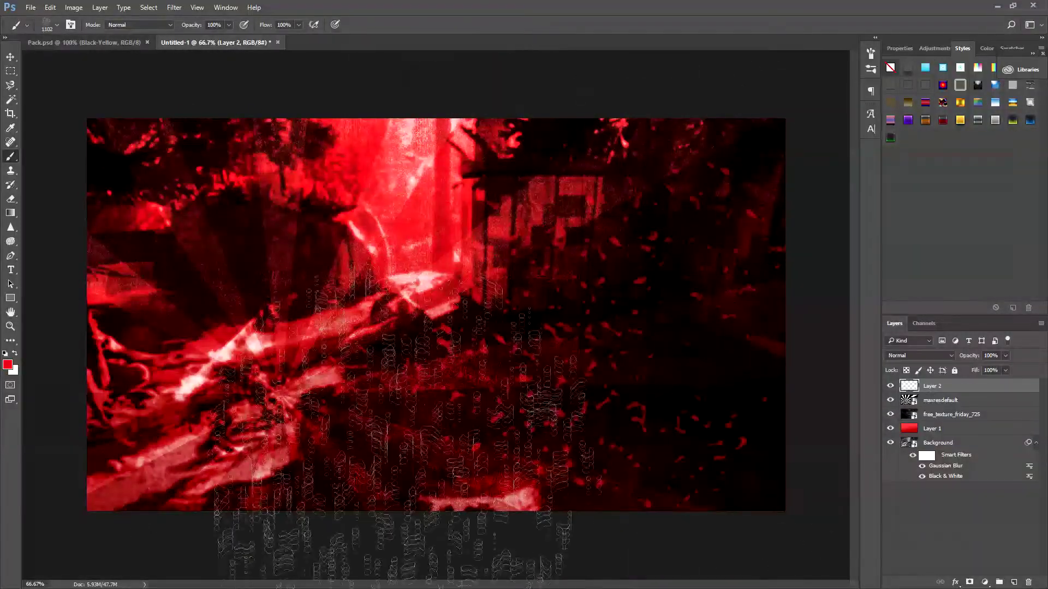
key("v")
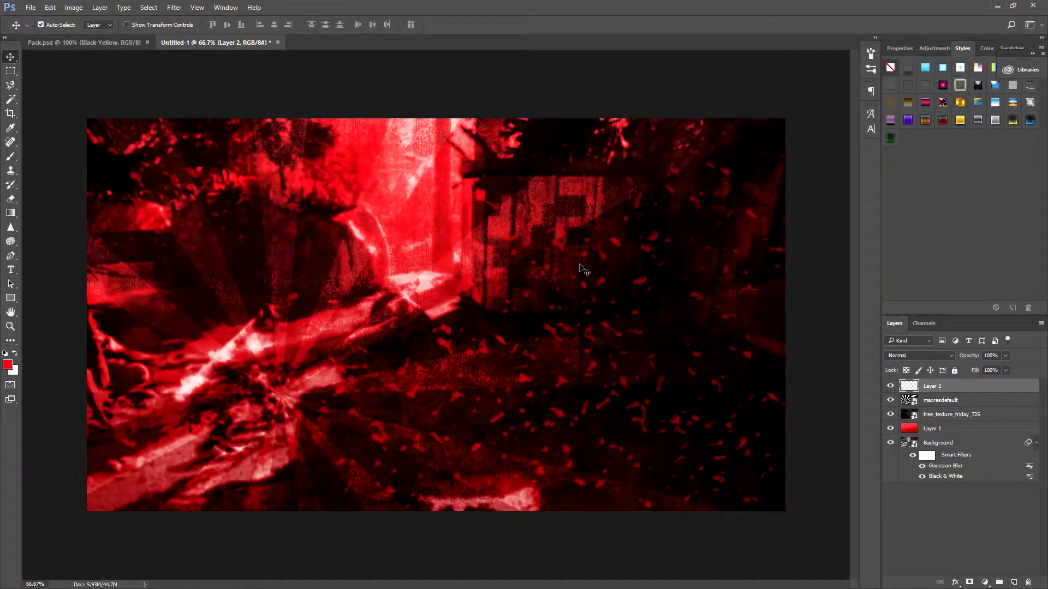
left_click(1010, 527)
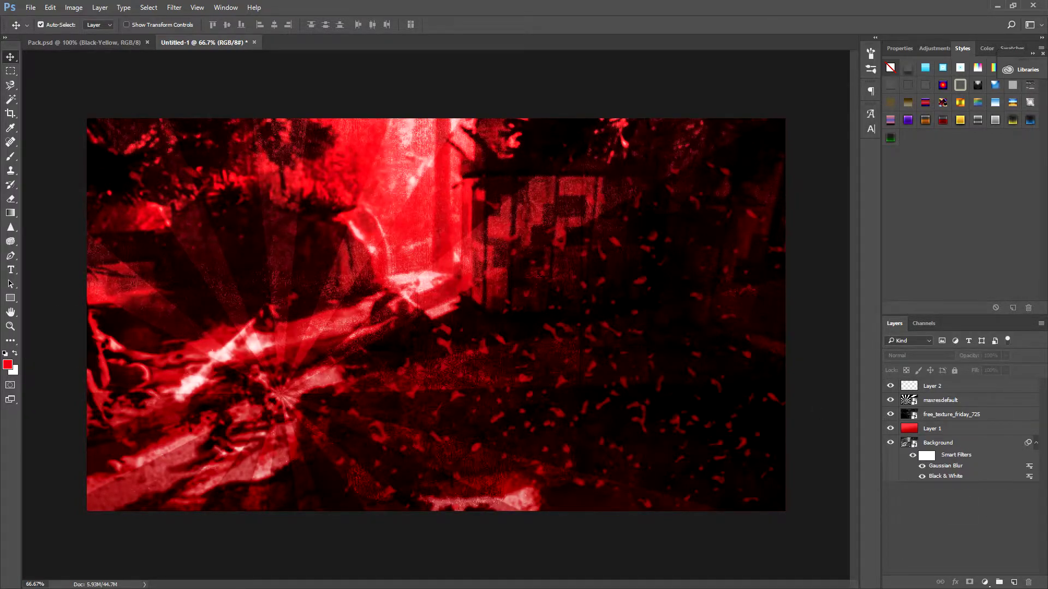
left_click(12, 270)
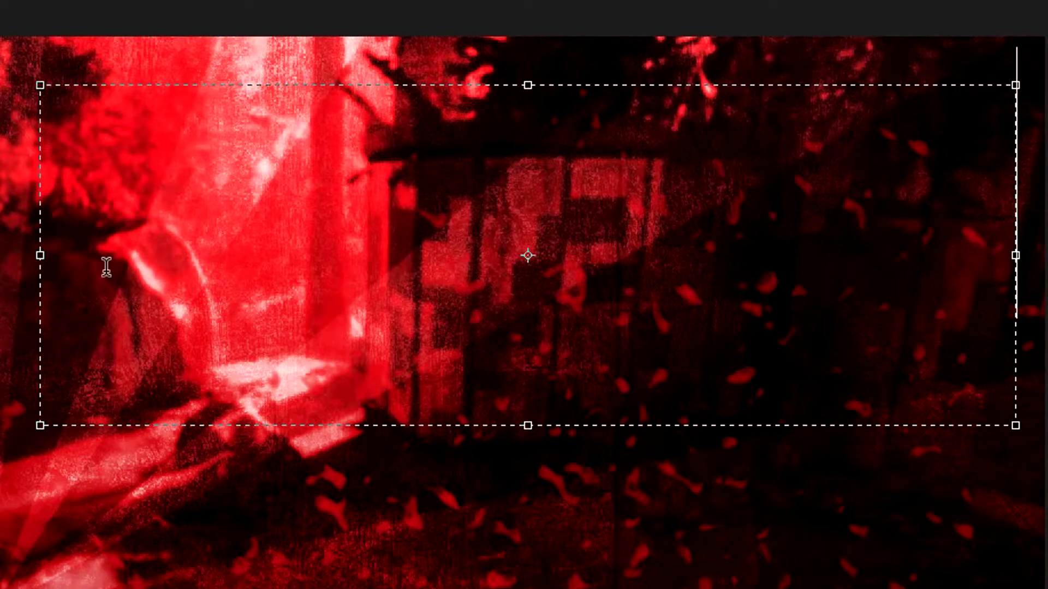
Type THUMBNAIL and colour the text white (ffffff)
type("THU")
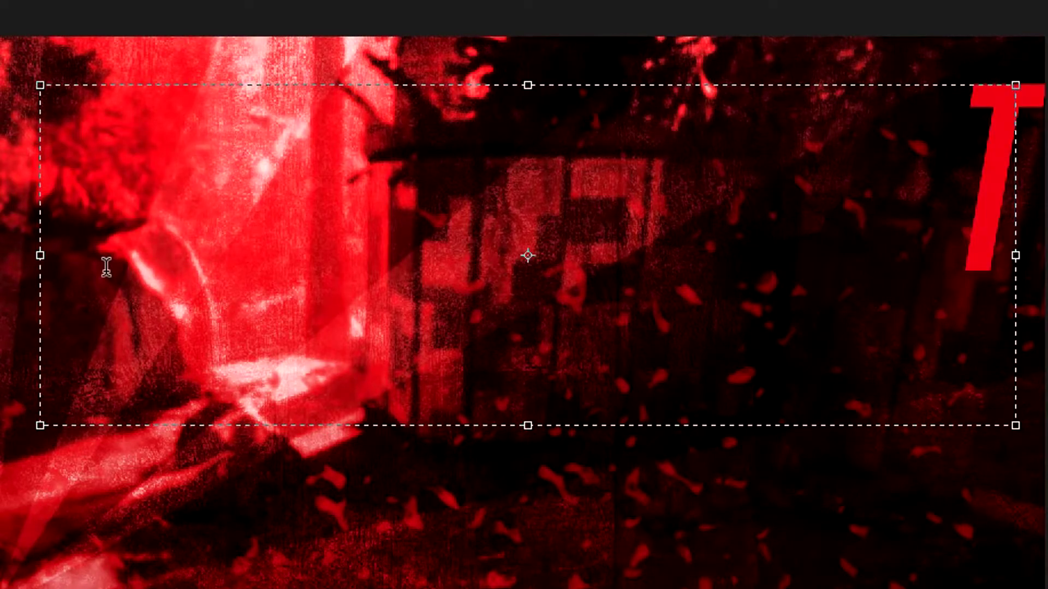
type("MBNAIL")
key("ctrl+a")
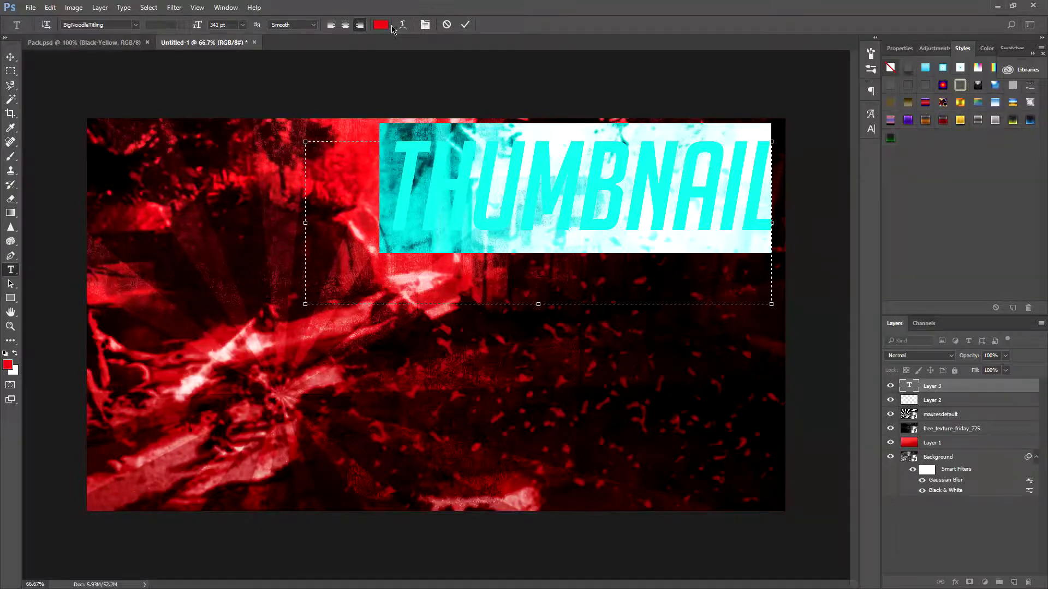
left_click(381, 25)
type("ffffff")
key("Return")
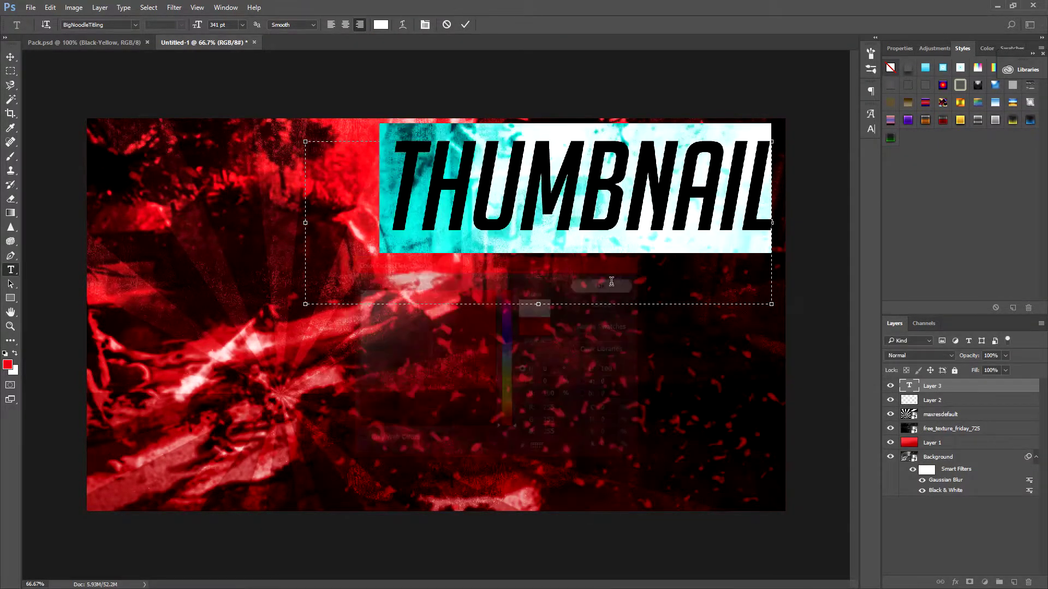
left_click(10, 57)
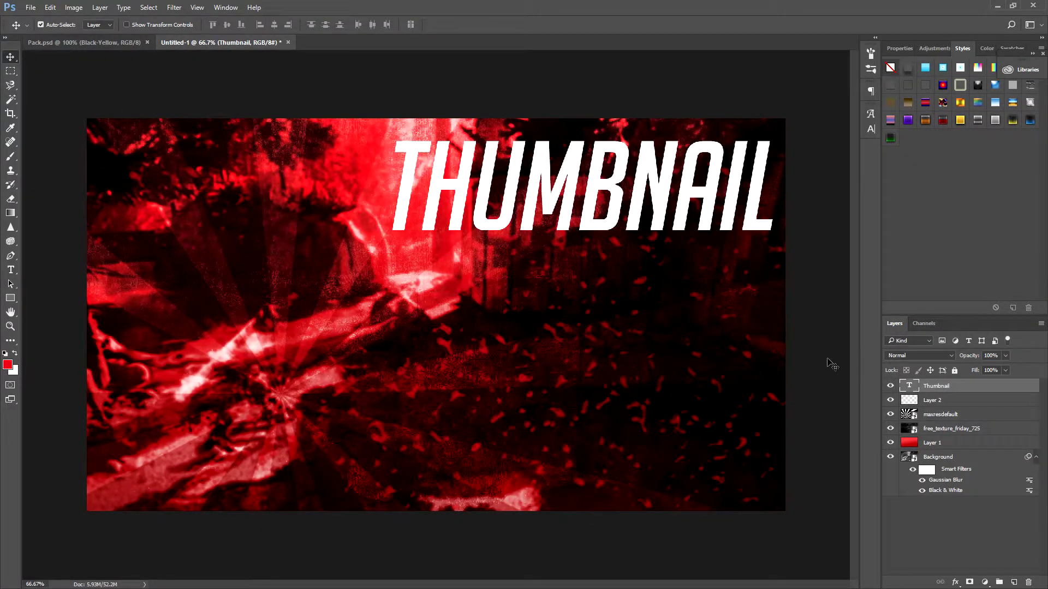
Duplicate the Thumbnail layer, move the copy below, and retype it as 'Tutorial'
right_click(965, 387)
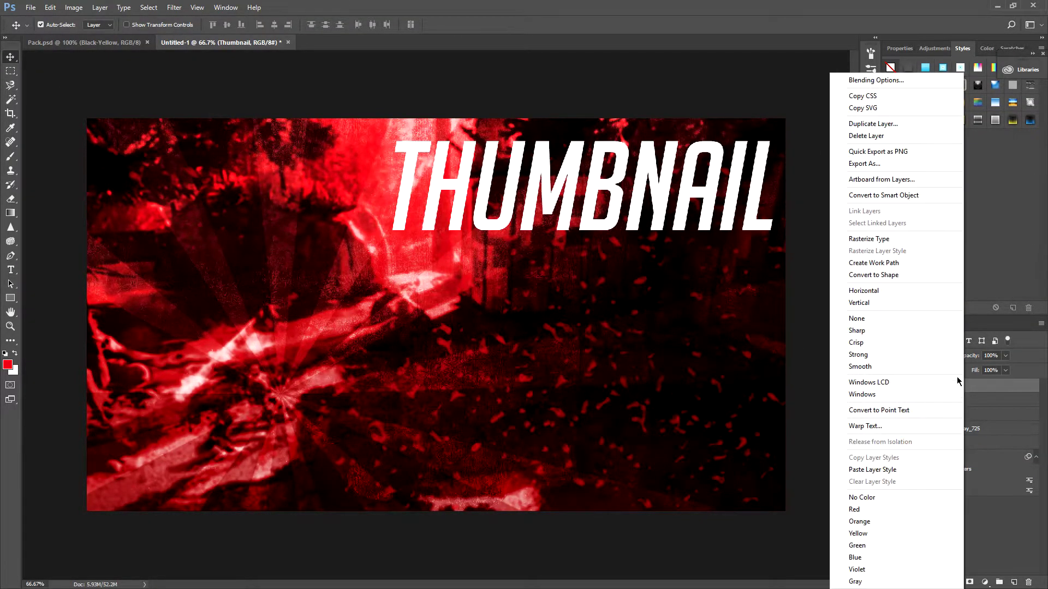
left_click(887, 122)
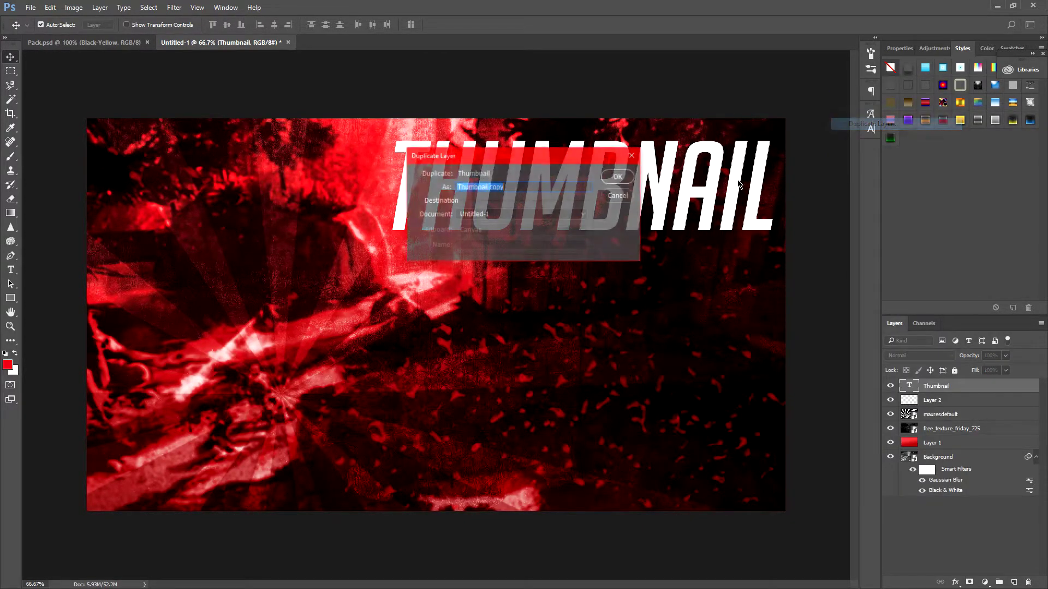
left_click(616, 176)
left_click_drag(652, 192, 649, 297)
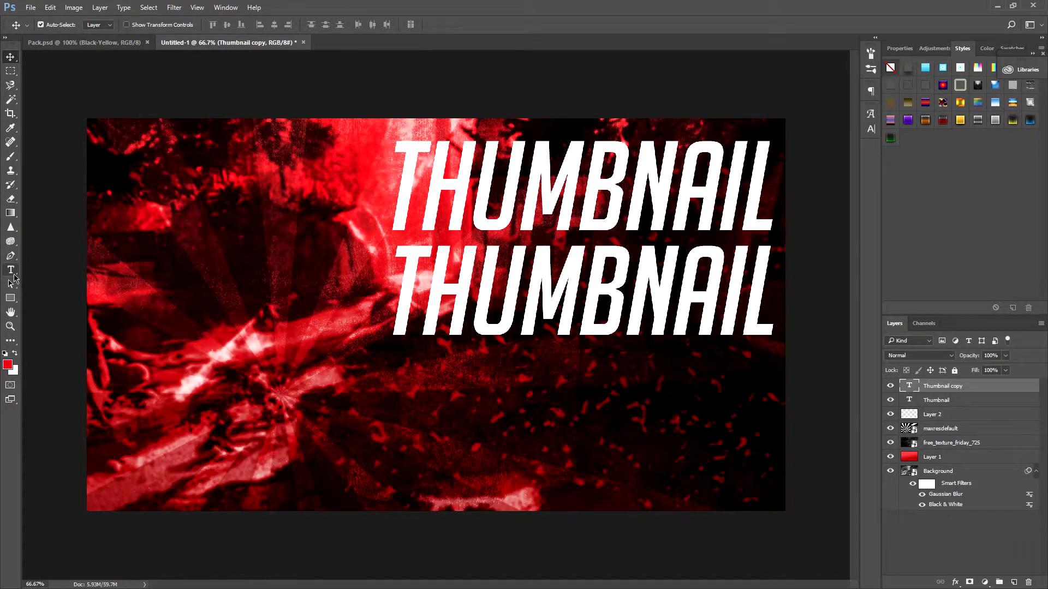
left_click(10, 269)
double_click(632, 316)
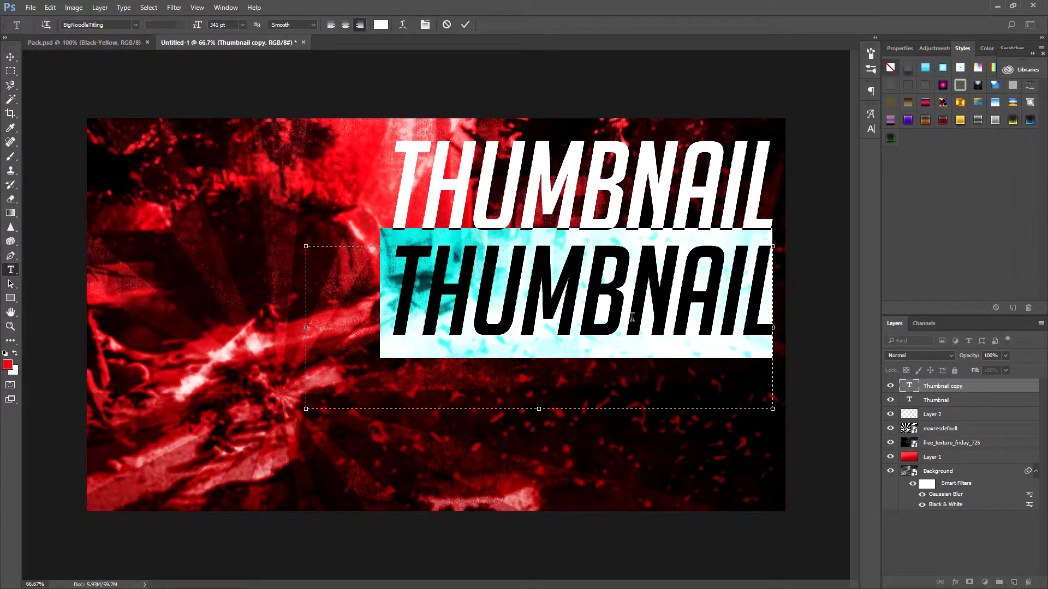
type("Tutori")
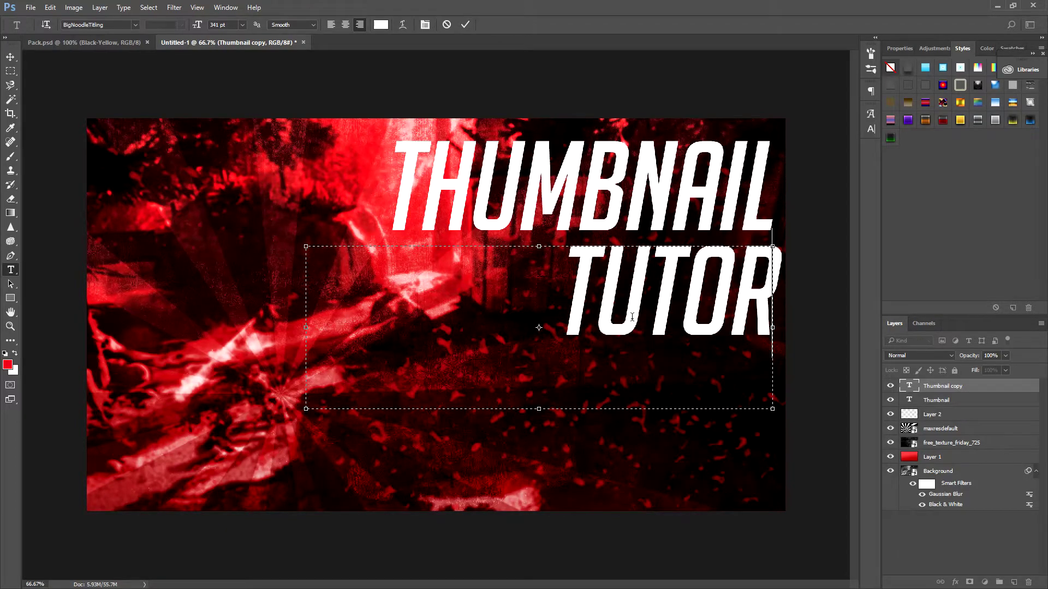
type("al")
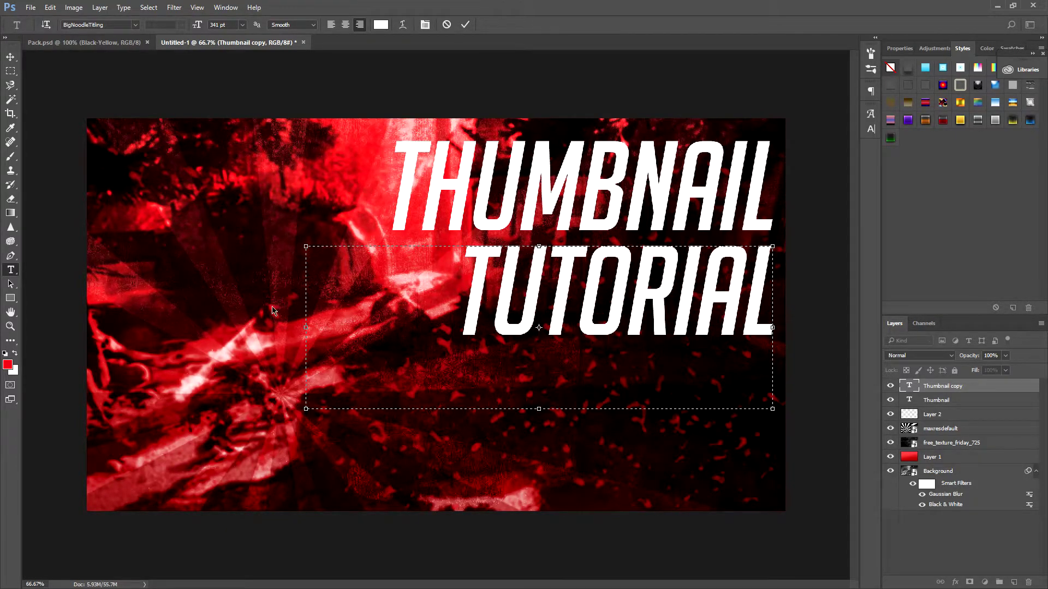
left_click(15, 57)
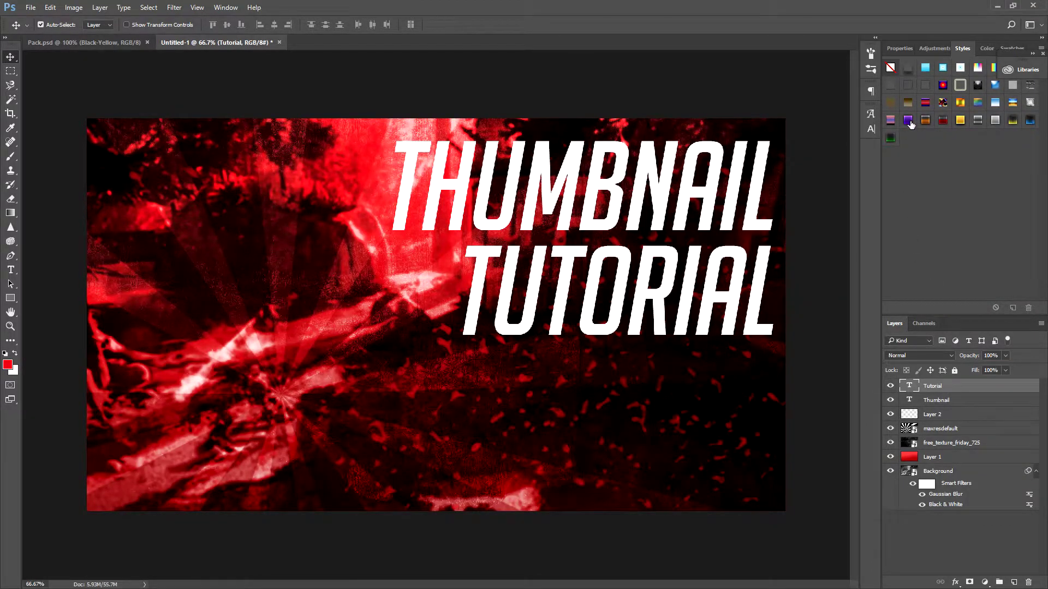
Drag the purple Styles preset onto the Tutorial and Thumbnail text layers
left_click_drag(909, 124, 977, 389)
left_click_drag(908, 128, 949, 473)
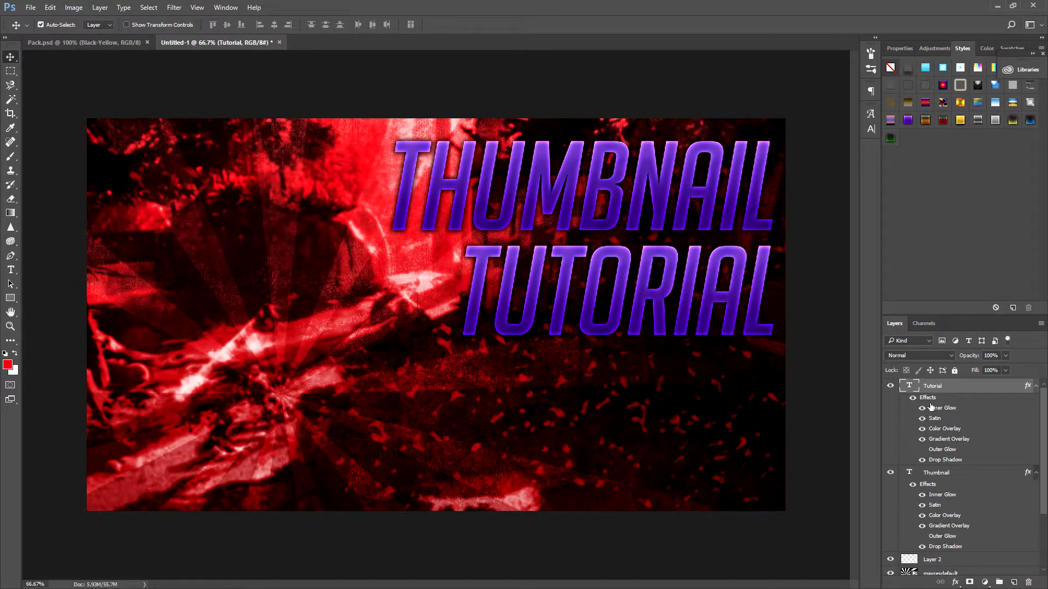
left_click(937, 475)
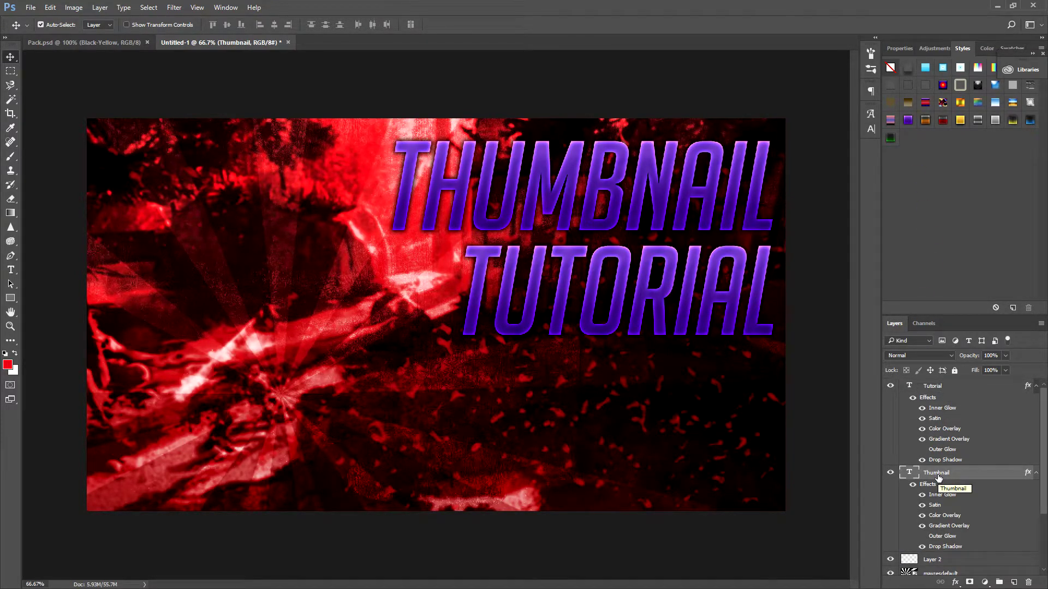
Set the Thumbnail layer's Color Overlay to white
double_click(984, 486)
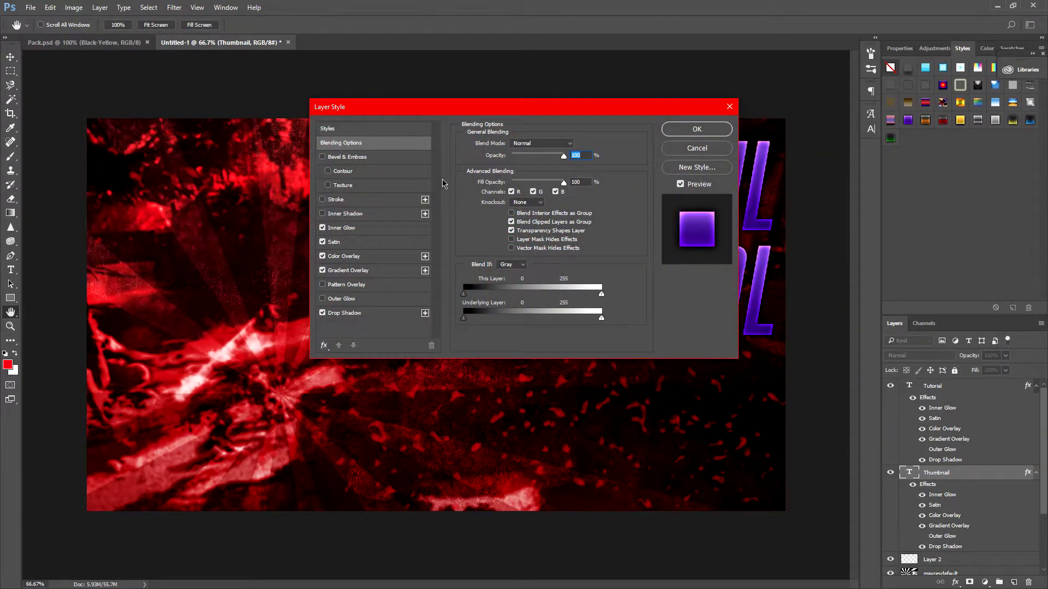
left_click_drag(435, 106, 355, 282)
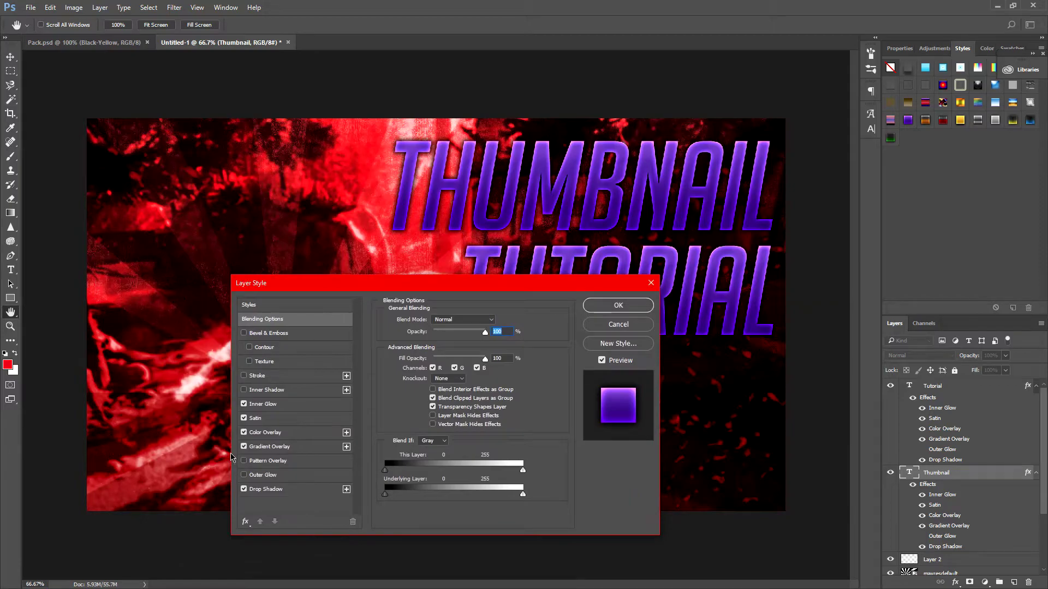
left_click(252, 447)
left_click(251, 437)
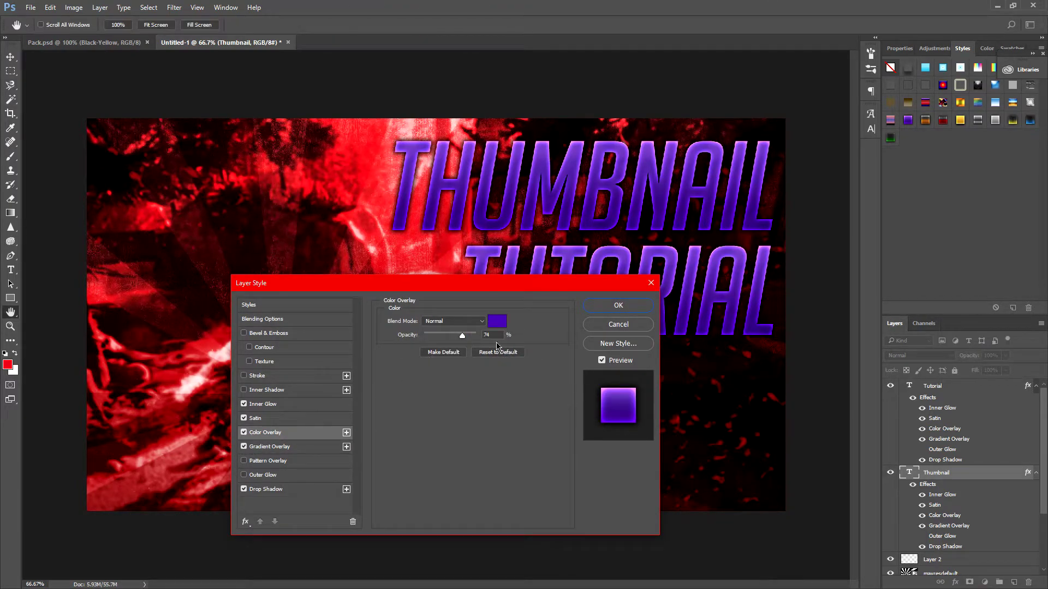
left_click(495, 323)
left_click(357, 290)
left_click(606, 284)
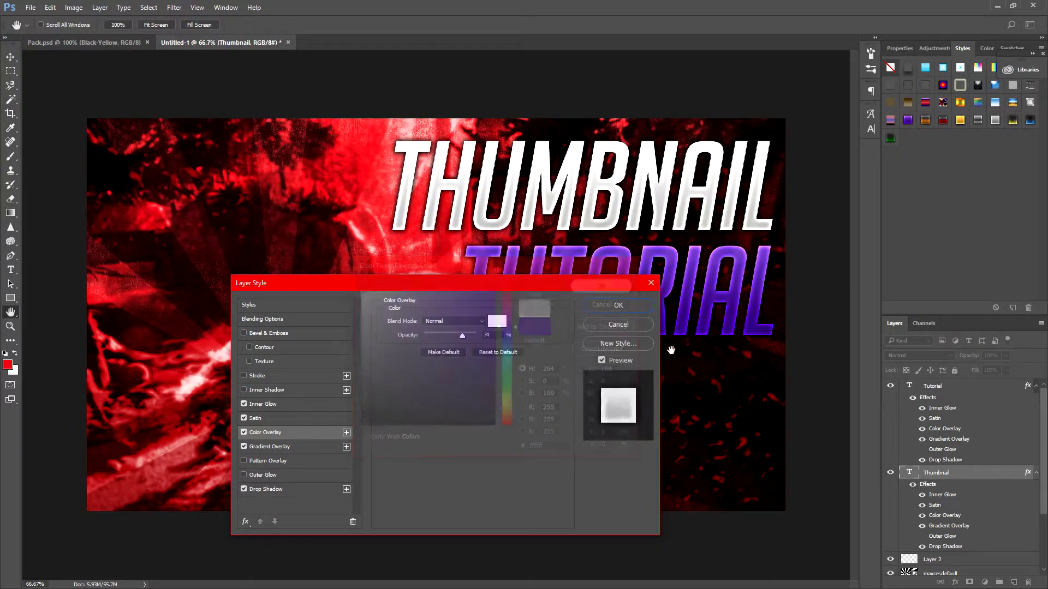
left_click(617, 304)
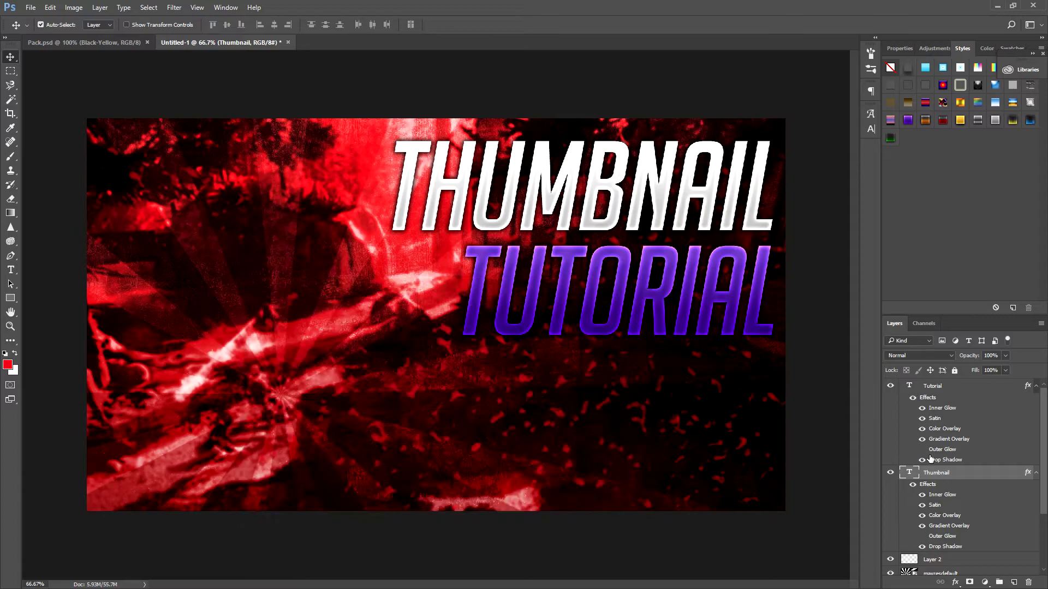
Set the Tutorial layer's Color Overlay to red ff0000 at 78% opacity
double_click(966, 388)
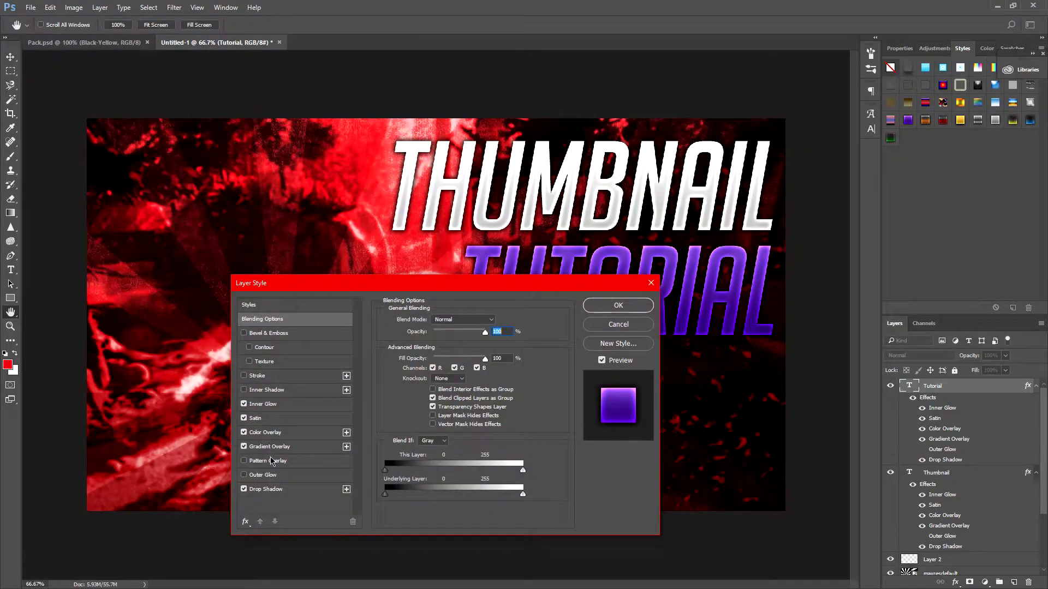
left_click(288, 432)
left_click(498, 320)
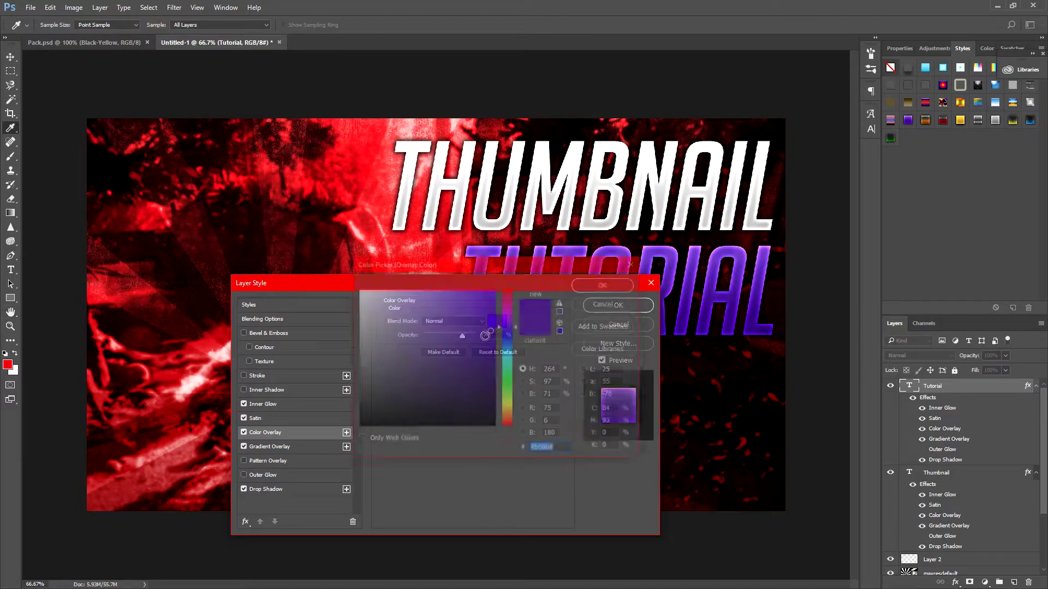
mouse_move(430, 351)
left_mouse_down()
mouse_move(418, 299)
mouse_move(437, 375)
mouse_move(411, 349)
left_mouse_up()
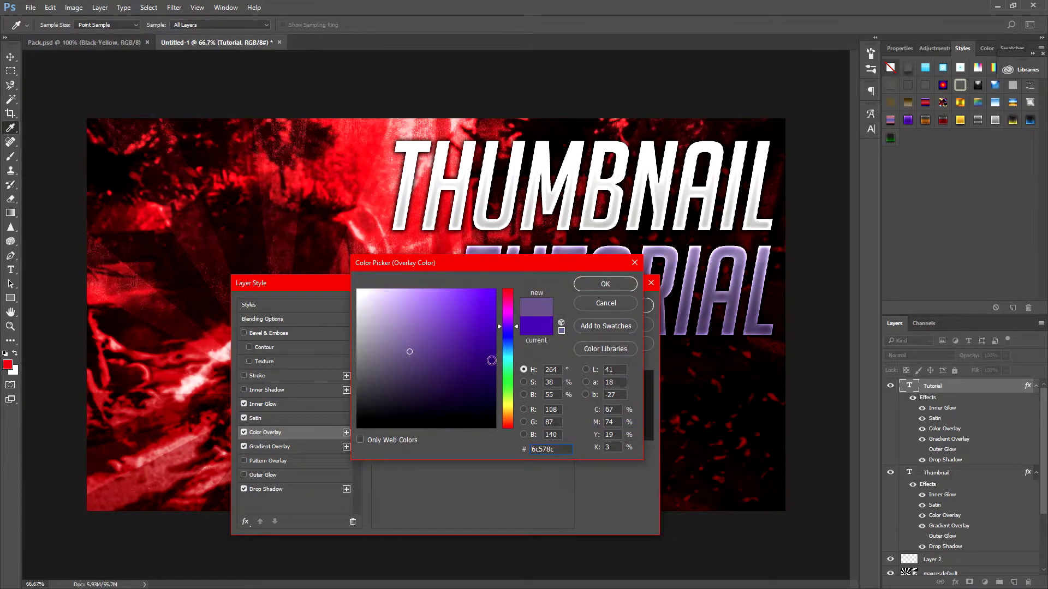
left_click_drag(508, 327, 507, 429)
left_click(366, 204)
mouse_move(464, 375)
left_mouse_down()
mouse_move(481, 359)
mouse_move(474, 328)
mouse_move(482, 381)
mouse_move(513, 185)
left_mouse_up()
left_click(621, 288)
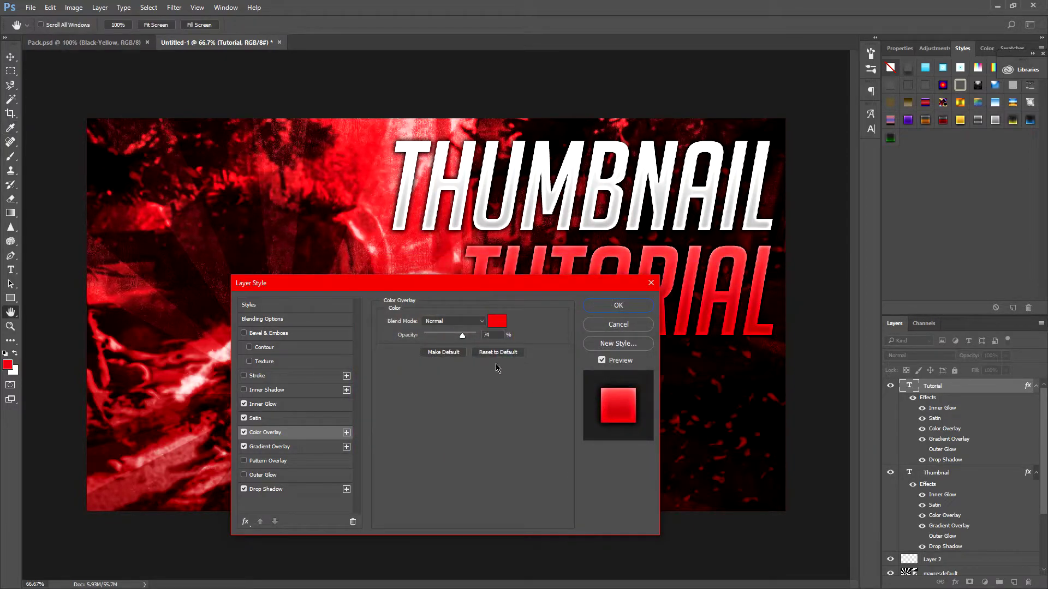
left_click_drag(467, 339, 465, 339)
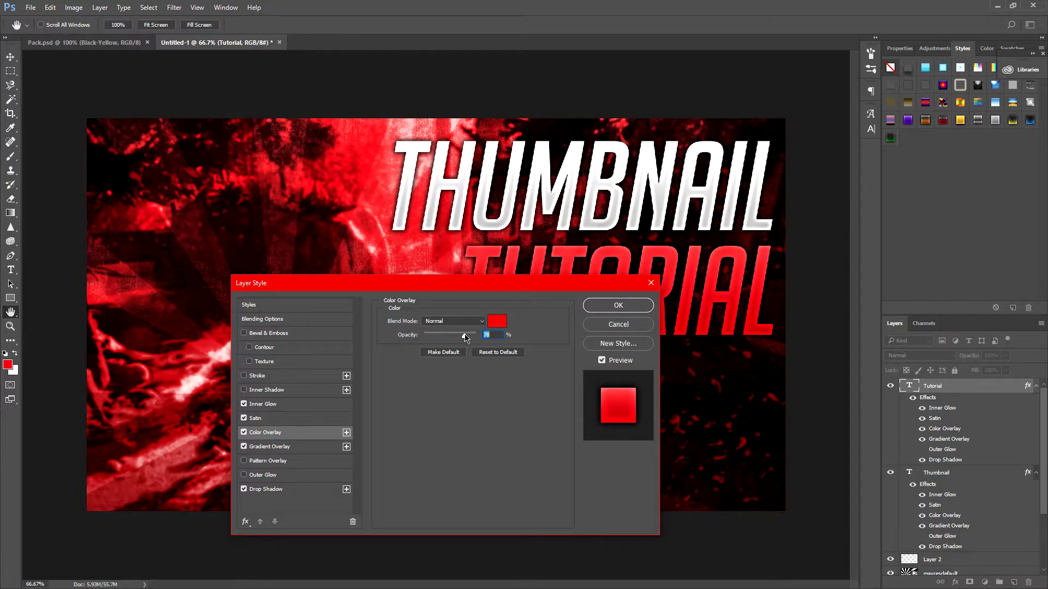
left_click(627, 309)
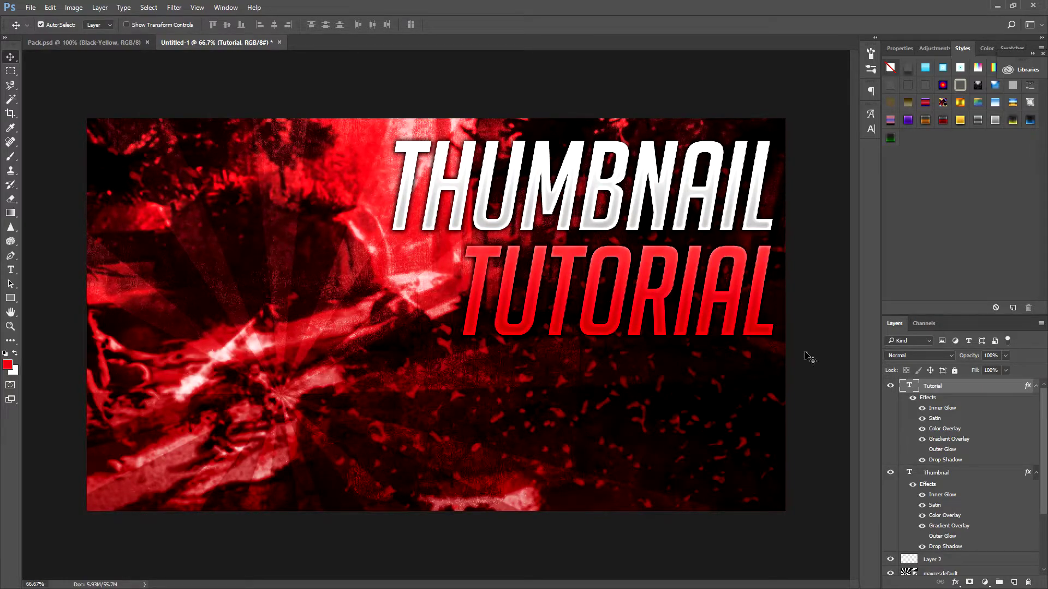
Select the Thumbnail and Tutorial layers together and merge them with Ctrl+E
left_click(947, 473, "shift")
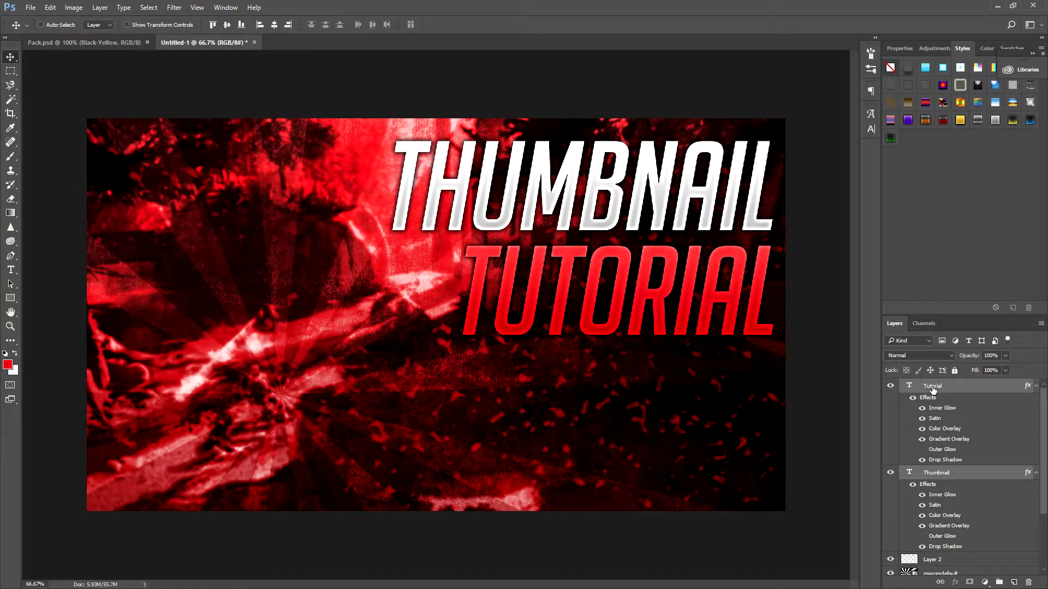
left_click_drag(786, 394, 787, 394)
key("ctrl")
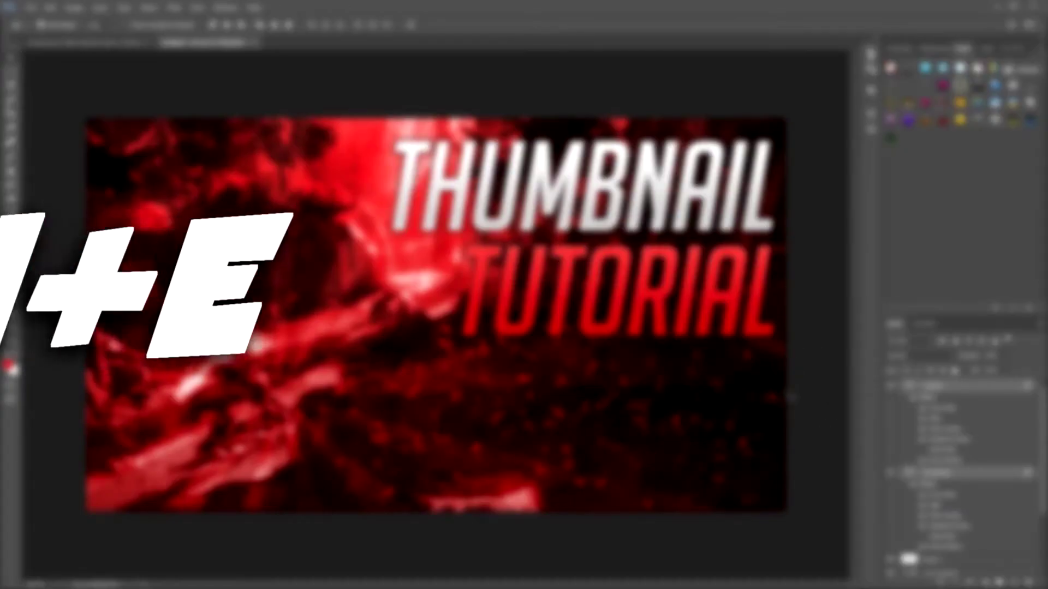
key("ctrl+e")
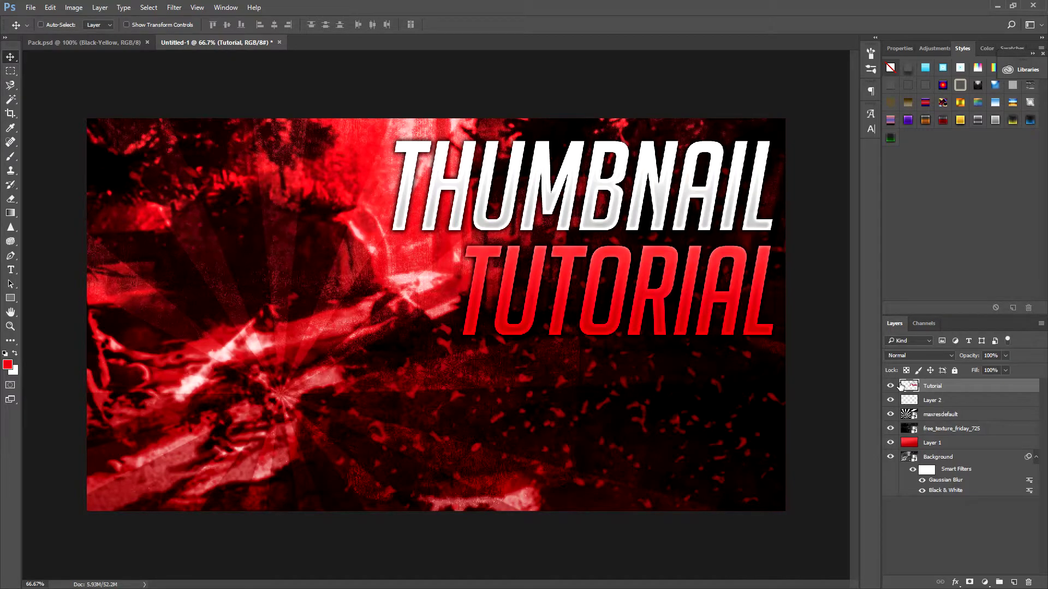
Free-transform the merged title larger, redoing the first attempt, and commit the enlarged size
key("ctrl+t")
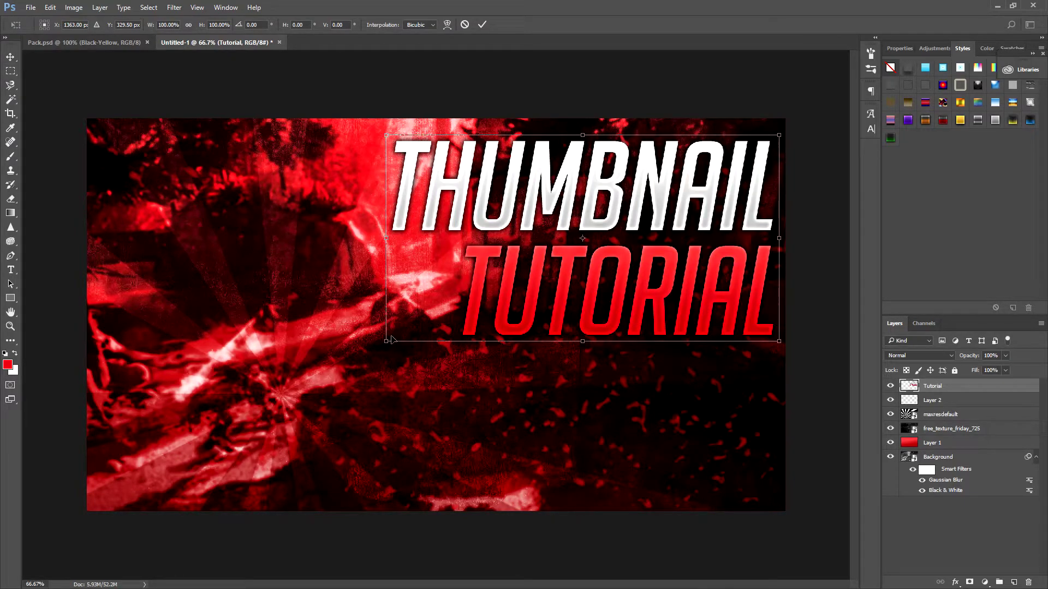
left_click_drag(389, 342, 136, 528)
key("ctrl+z")
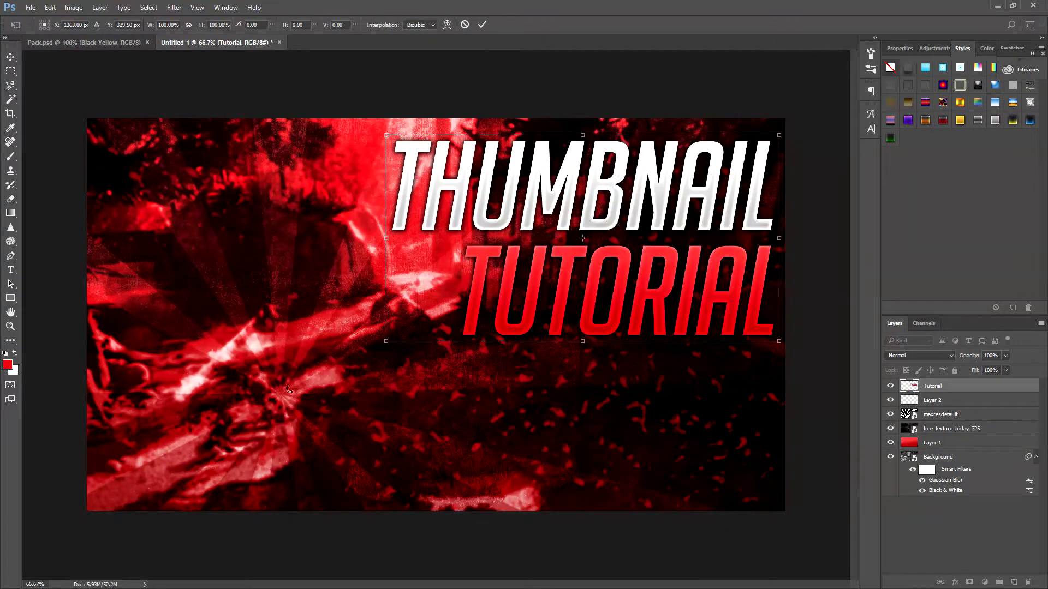
left_click_drag(392, 344, 153, 469)
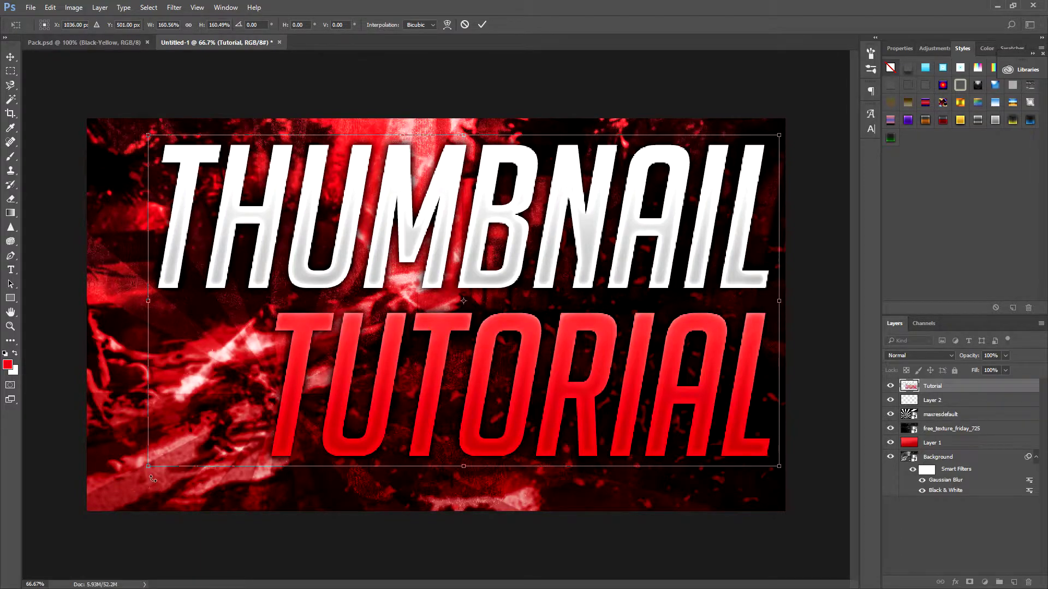
left_click_drag(149, 476, 283, 452)
left_click(482, 24)
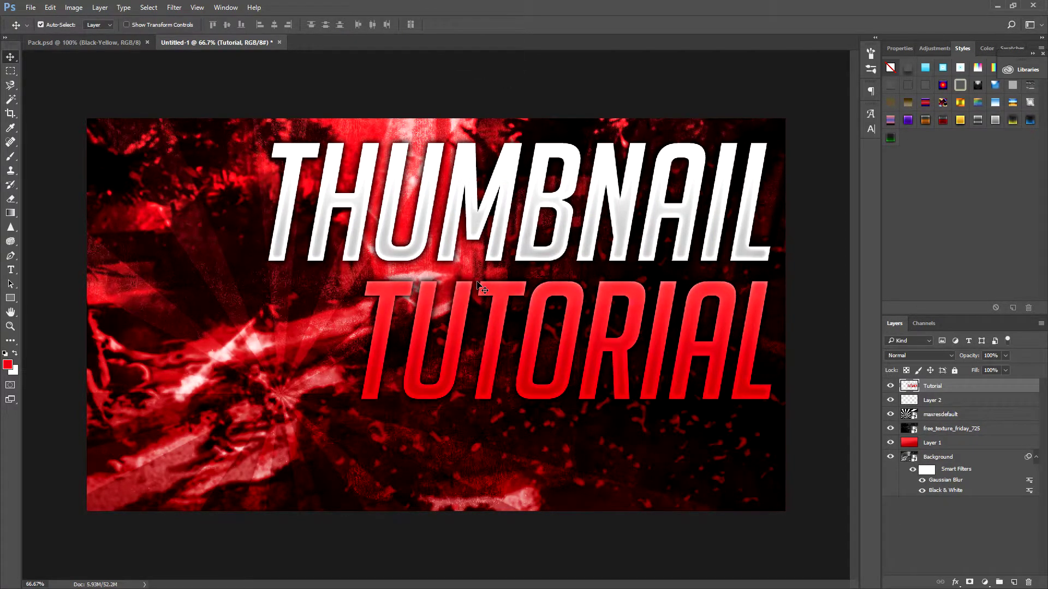
key("ctrl+t")
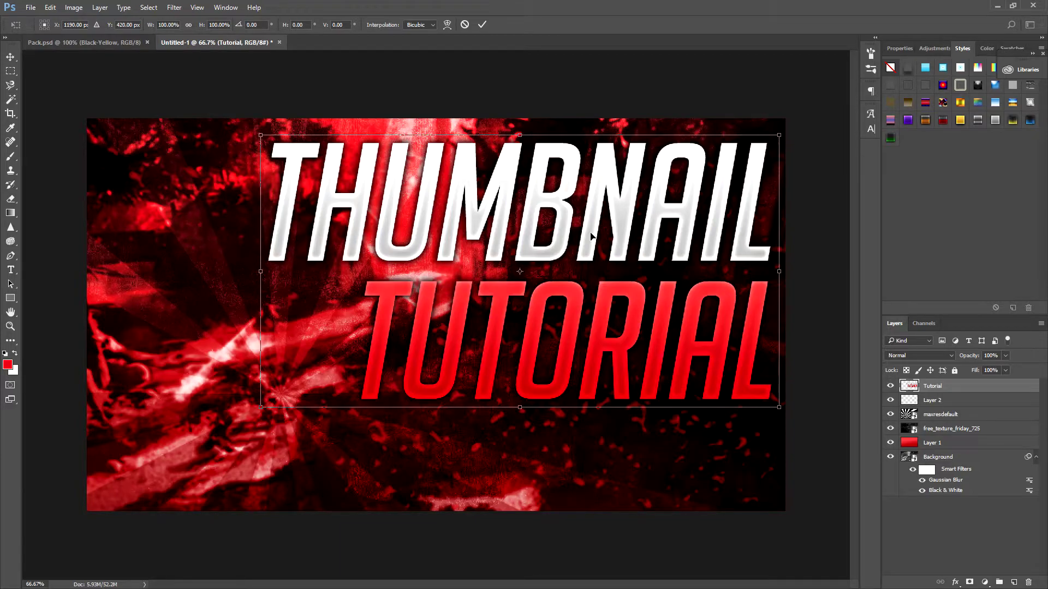
Perspective-transform the title to slant upward right (about -4.4° rotation, -5.6° skew), then commit
right_click(573, 242)
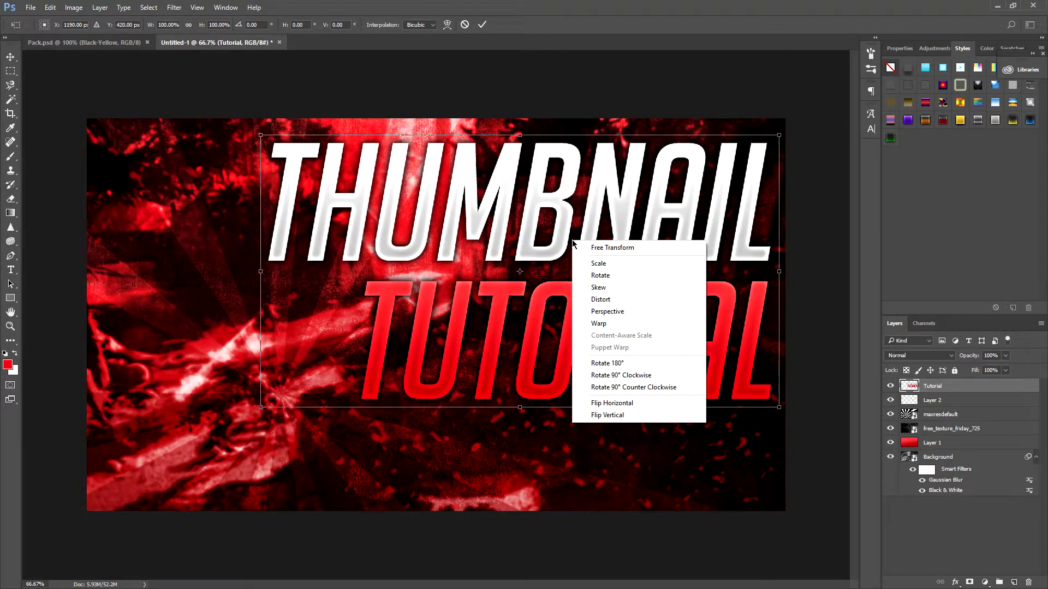
left_click(604, 313)
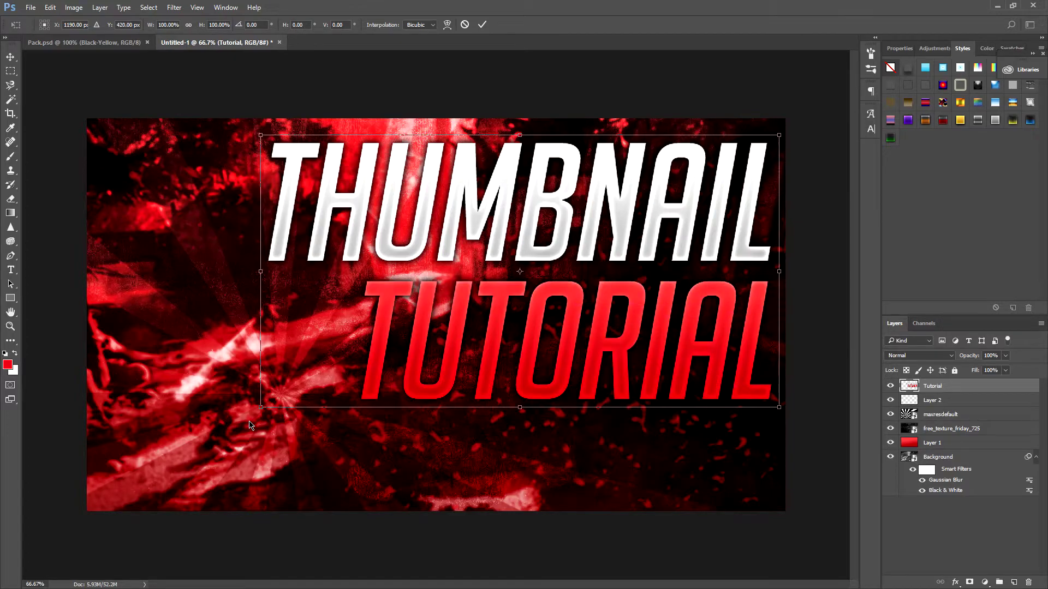
mouse_move(262, 276)
left_mouse_down()
mouse_move(273, 401)
mouse_move(276, 180)
mouse_move(274, 275)
left_mouse_up()
left_click_drag(260, 412, 238, 392)
left_click_drag(779, 273, 824, 274)
left_click_drag(786, 410, 773, 408)
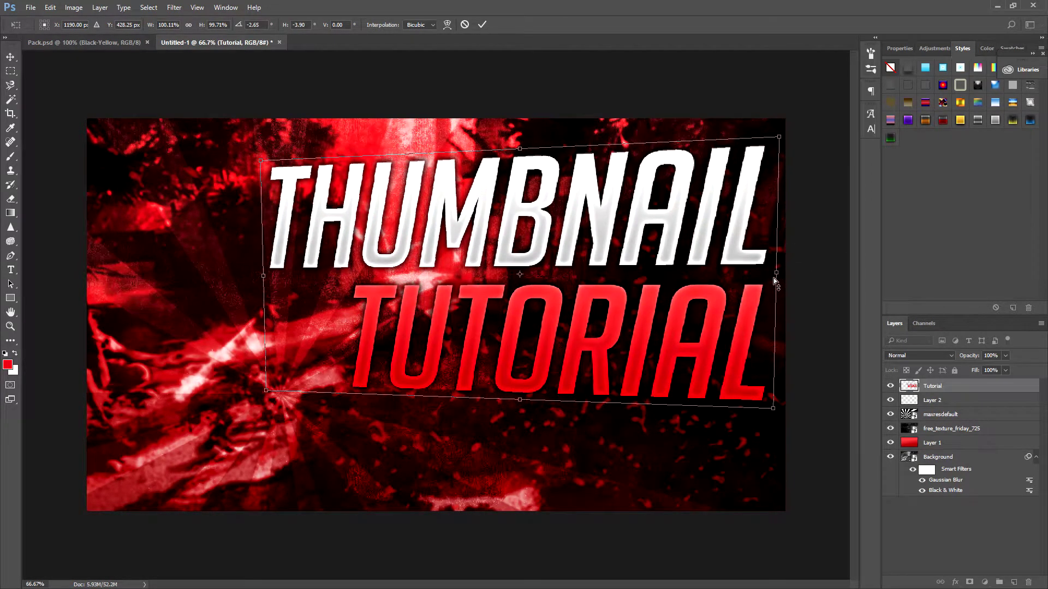
mouse_move(766, 279)
left_mouse_down()
mouse_move(781, 271)
mouse_move(775, 262)
left_mouse_up()
mouse_move(593, 286)
left_mouse_down()
mouse_move(593, 318)
mouse_move(595, 301)
left_mouse_up()
left_click_drag(532, 168, 538, 170)
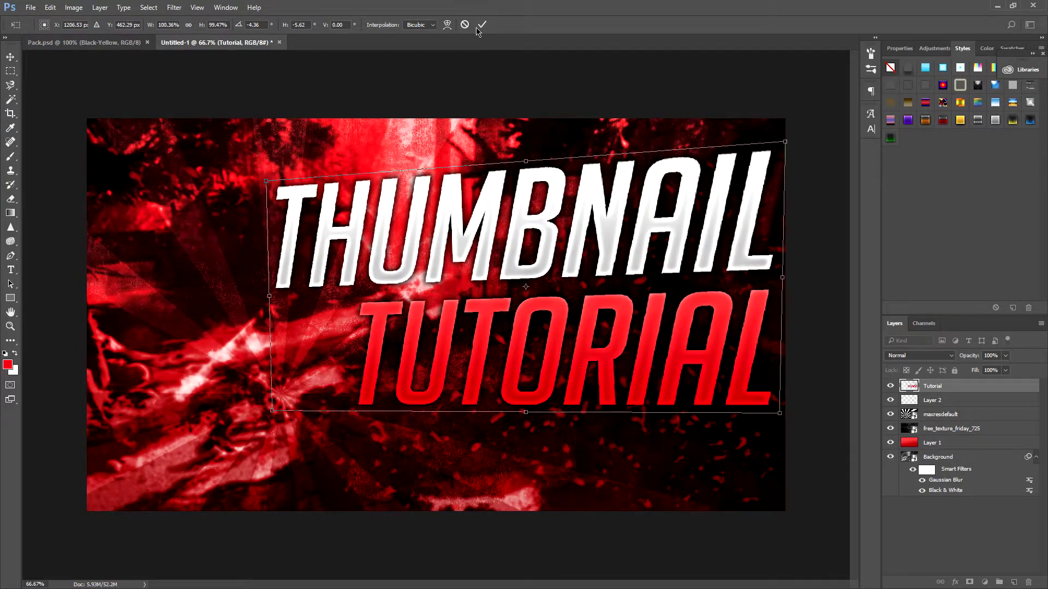
left_click(482, 24)
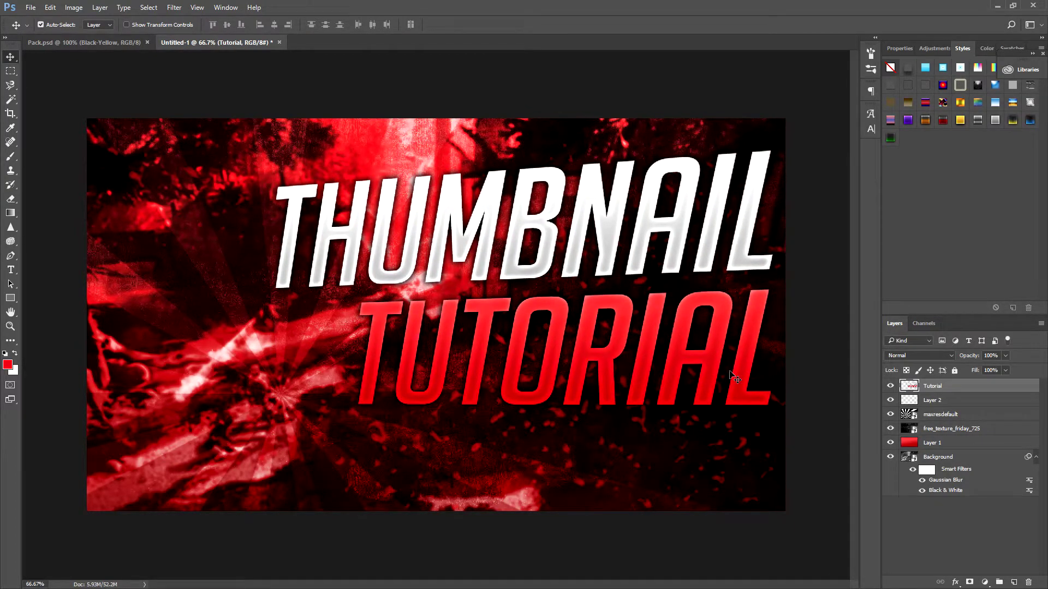
Add a drop shadow to the Tutorial layer, offset below the letters with reduced opacity
right_click(960, 389)
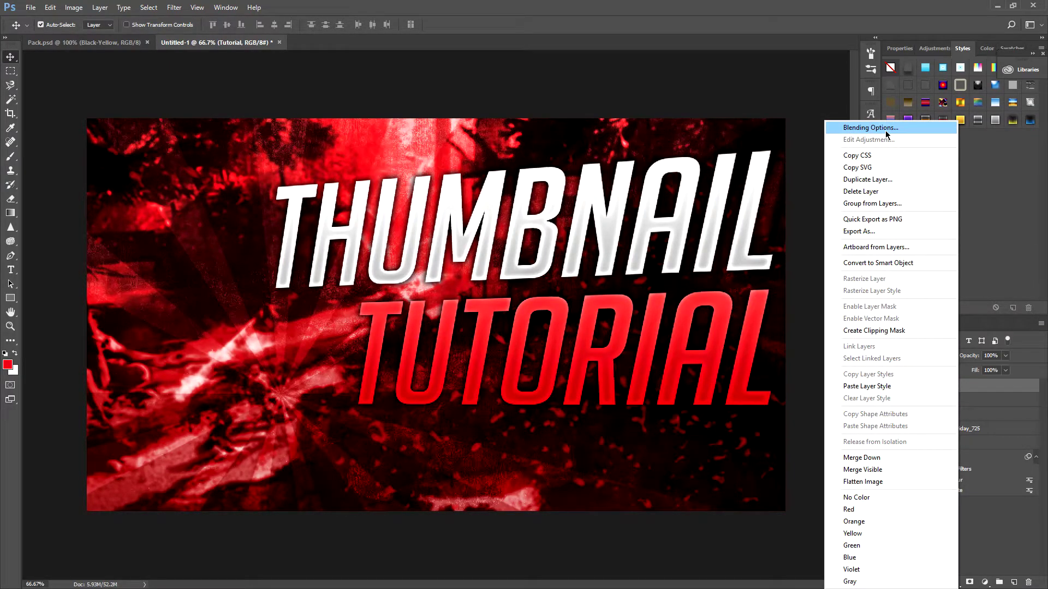
left_click(885, 129)
left_click_drag(324, 281, 329, 211)
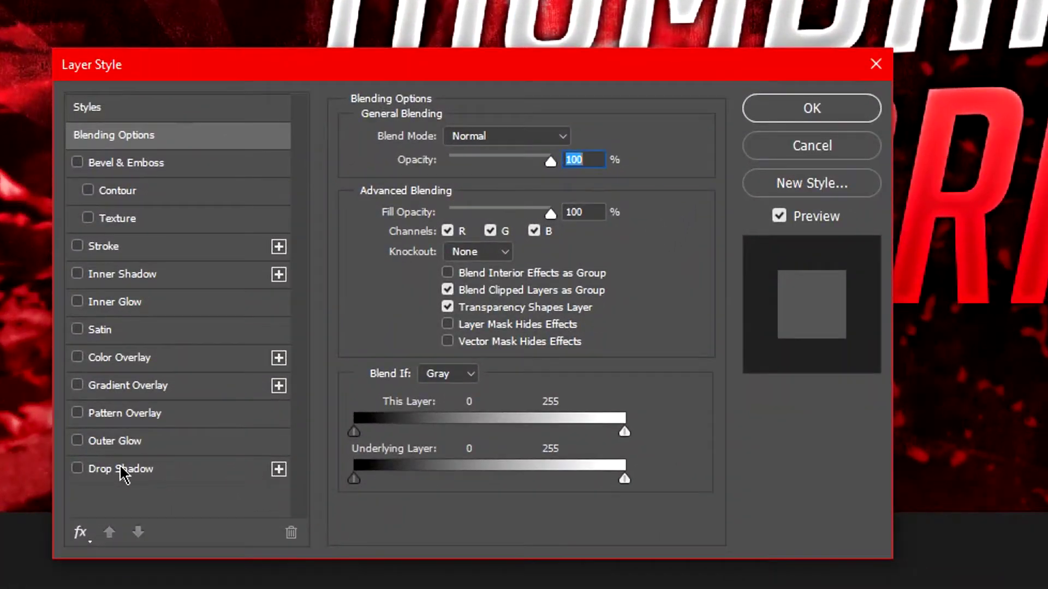
left_click(121, 470)
mouse_move(442, 68)
left_mouse_down()
mouse_move(1047, 401)
mouse_move(944, 108)
mouse_move(444, 0)
mouse_move(521, 295)
mouse_move(446, 50)
mouse_move(446, 73)
left_mouse_up()
left_click_drag(381, 234, 426, 287)
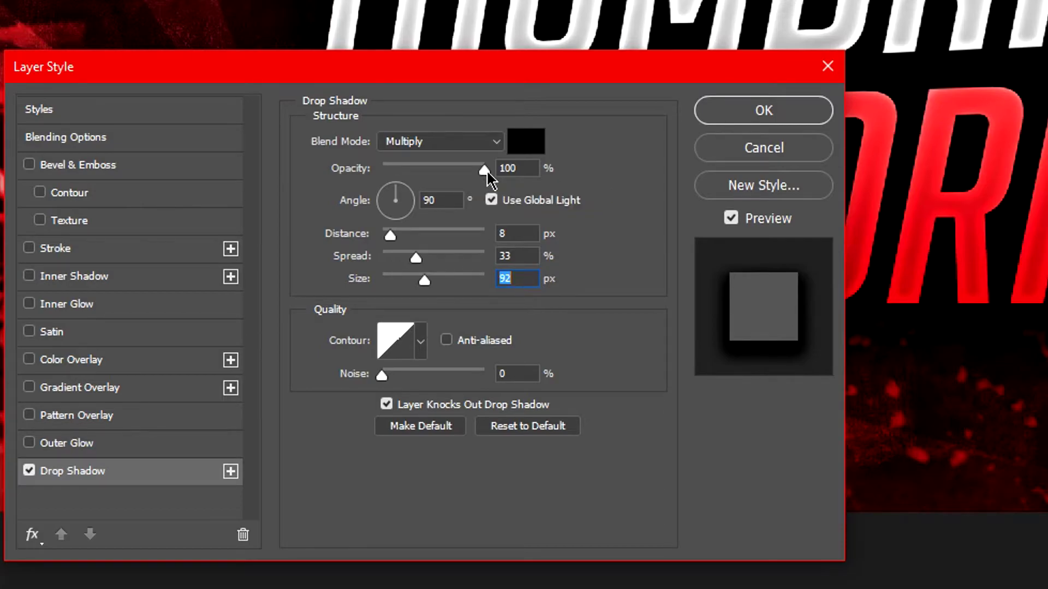
left_click_drag(486, 169, 465, 169)
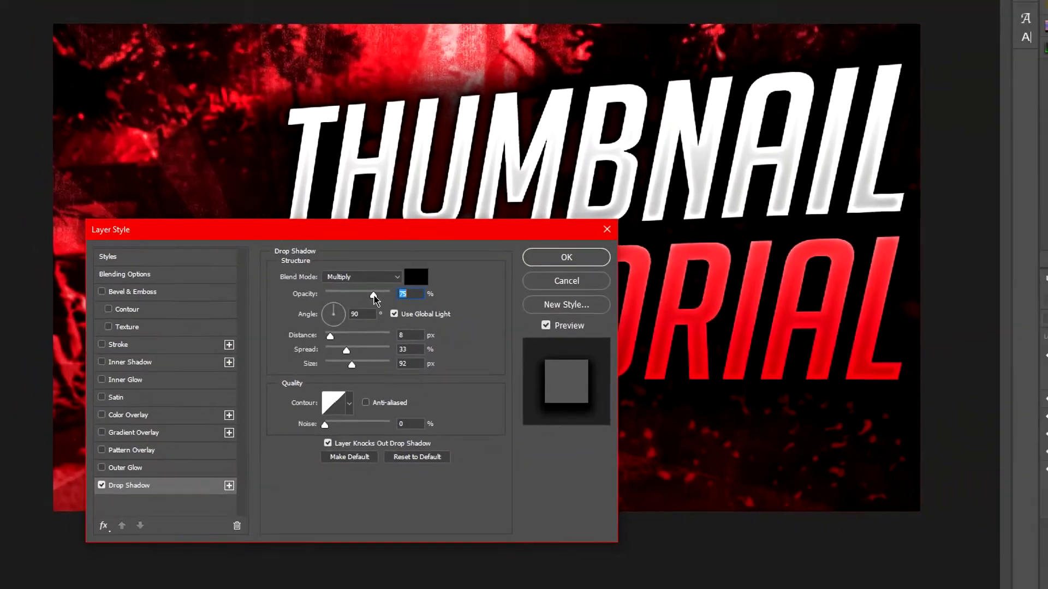
key("Return")
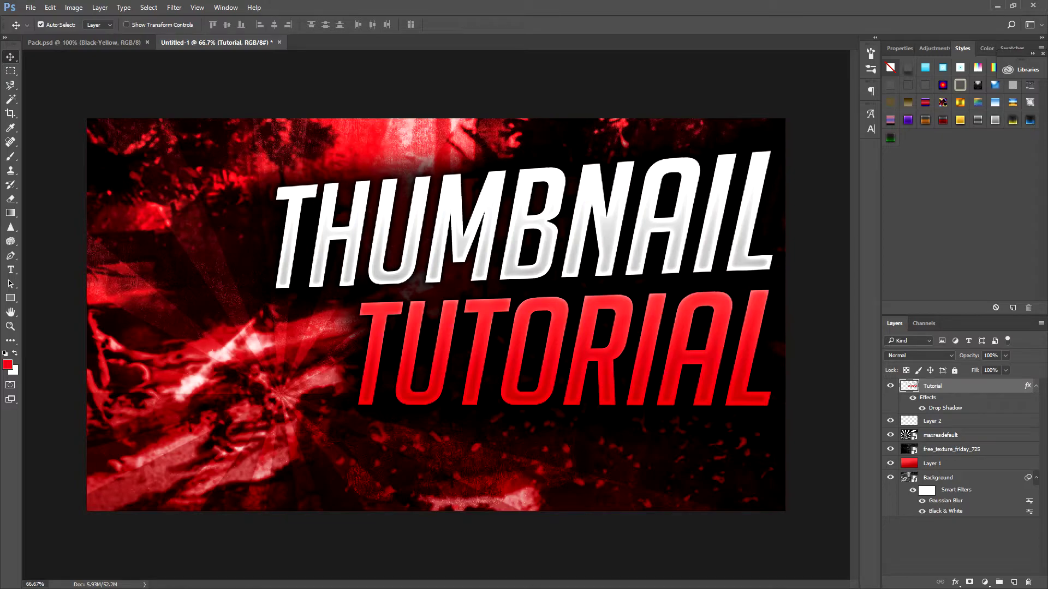
Place the soldier render at about 153% on the left, below the Tutorial layer
left_click_drag(445, 315, 158, 397)
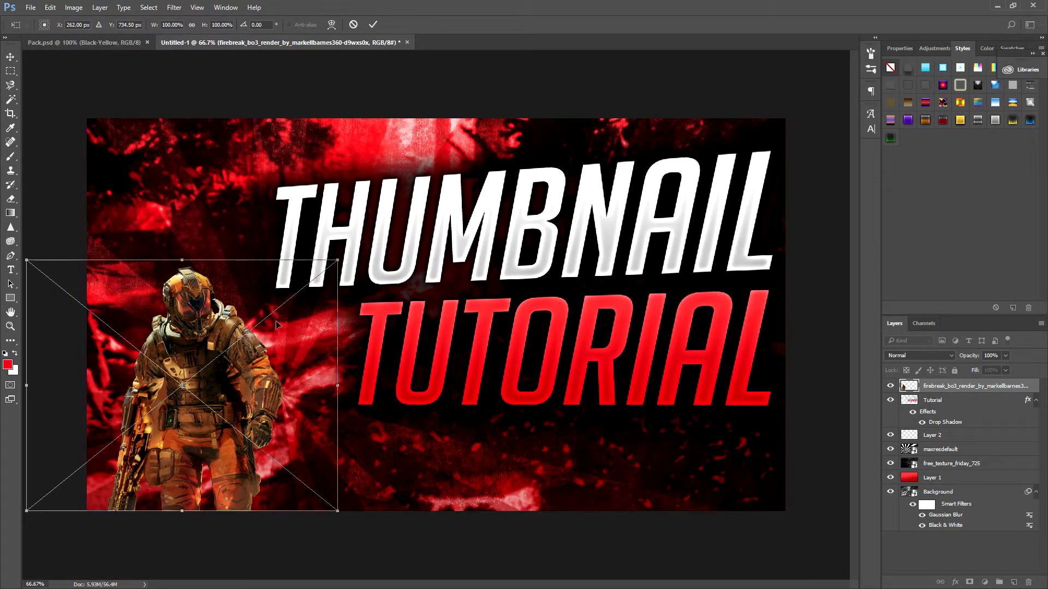
left_click_drag(339, 270, 506, 125)
left_click_drag(351, 278, 306, 278)
left_click(372, 24)
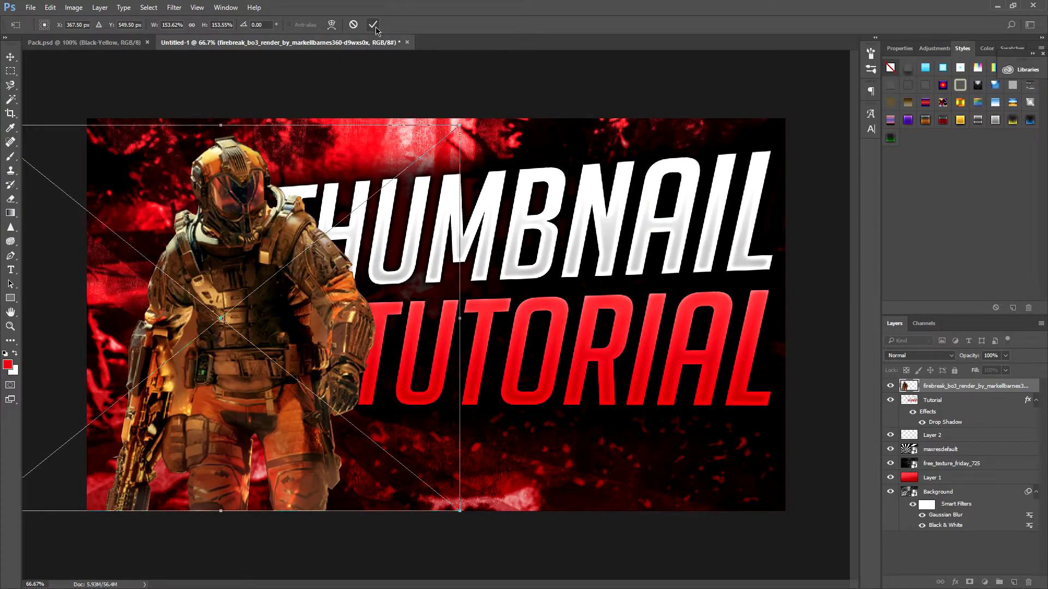
left_click_drag(958, 391, 955, 432)
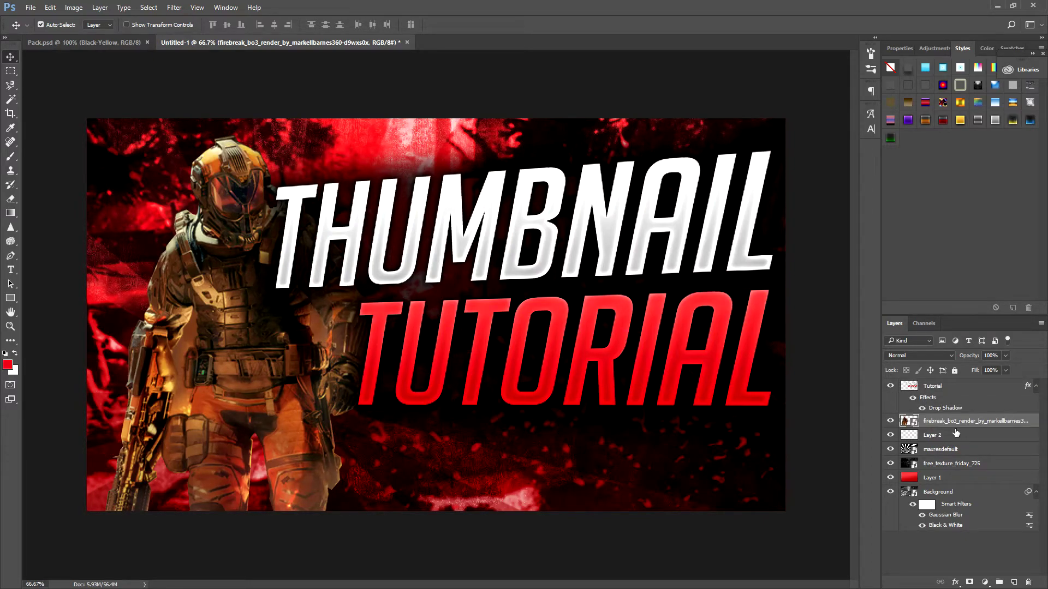
Open the soldier layer's Blending Options and enable Drop Shadow
right_click(955, 433)
right_click(961, 423)
right_click(968, 427)
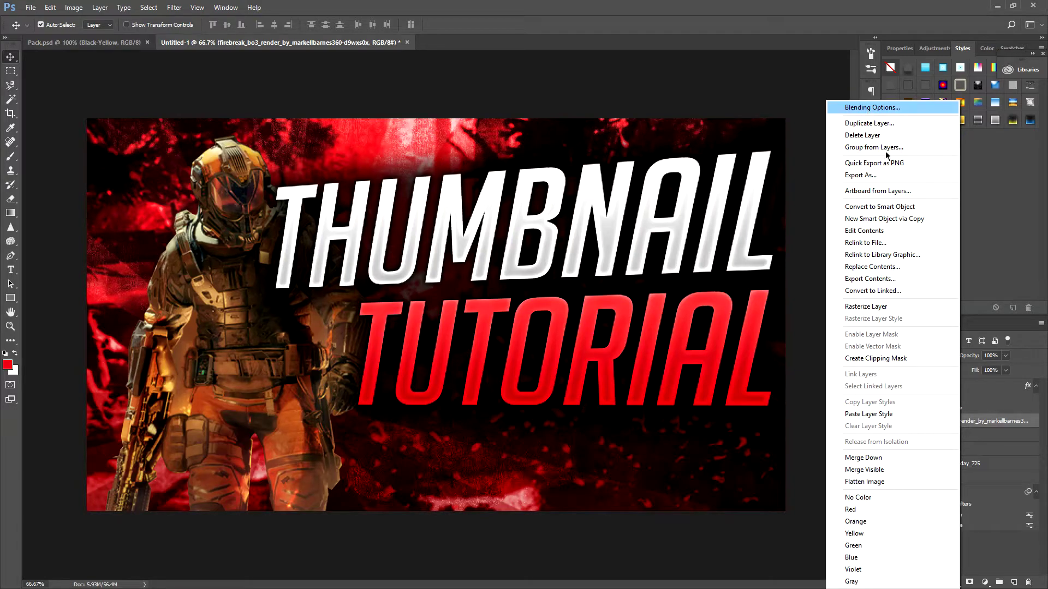
left_click(1024, 475)
right_click(995, 429)
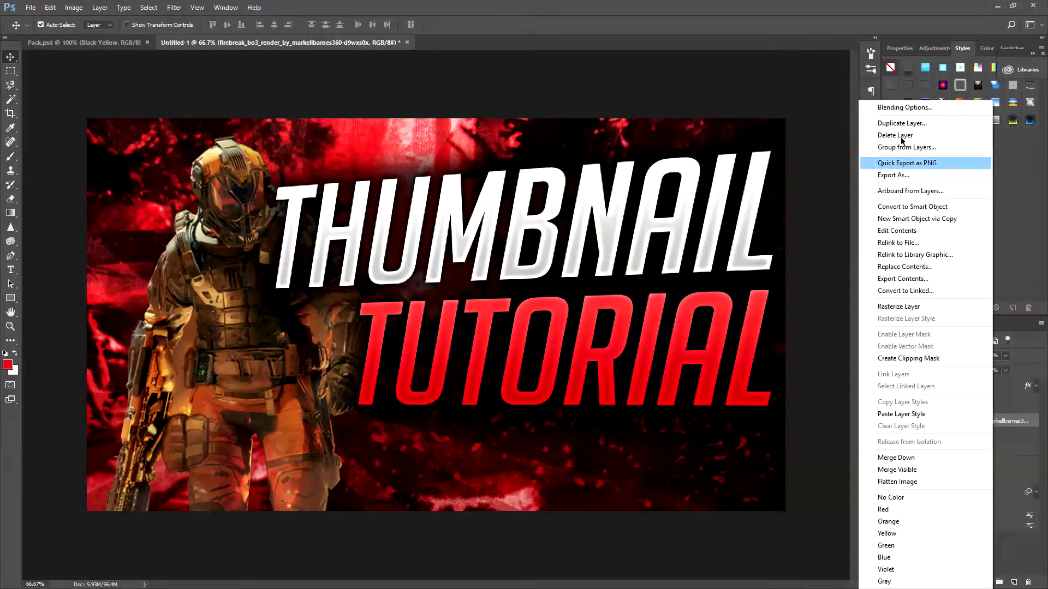
left_click(922, 108)
left_click(127, 492)
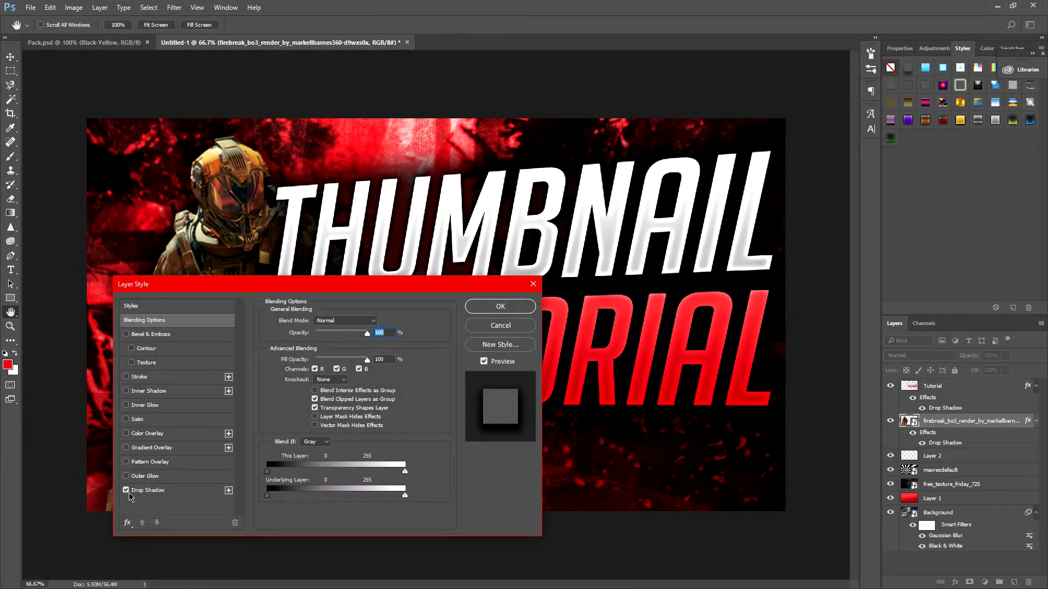
Add an outside Stroke in dark red 680808 around the soldier and apply
left_click(139, 377)
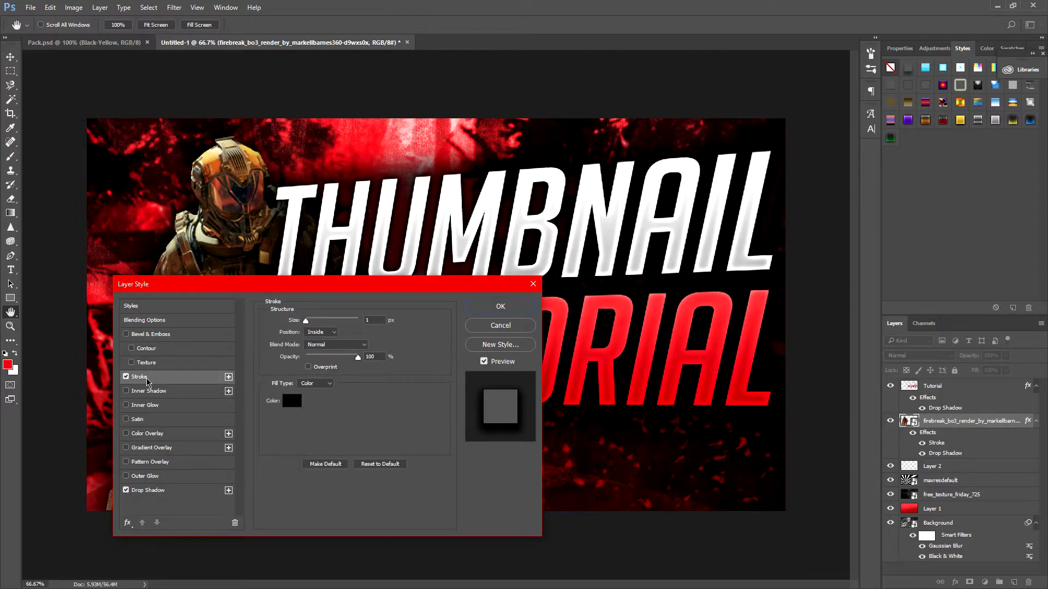
left_click(320, 332)
left_click(313, 341)
left_click_drag(305, 321, 310, 321)
left_click(292, 401)
left_click_drag(507, 327, 506, 385)
left_click_drag(104, 174, 164, 243)
left_click(749, 496)
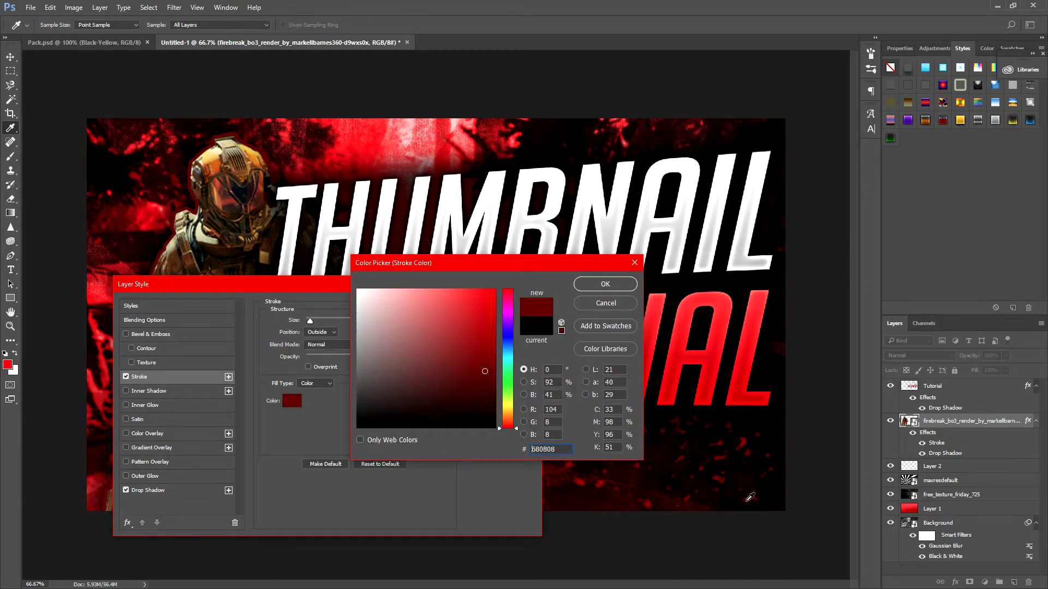
left_click(596, 285)
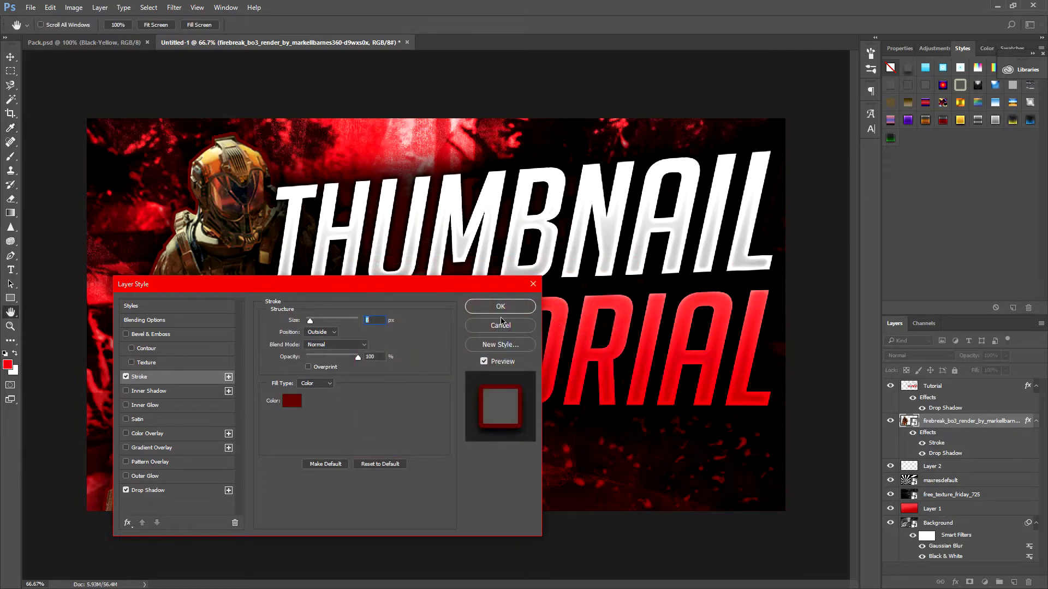
left_click(499, 304)
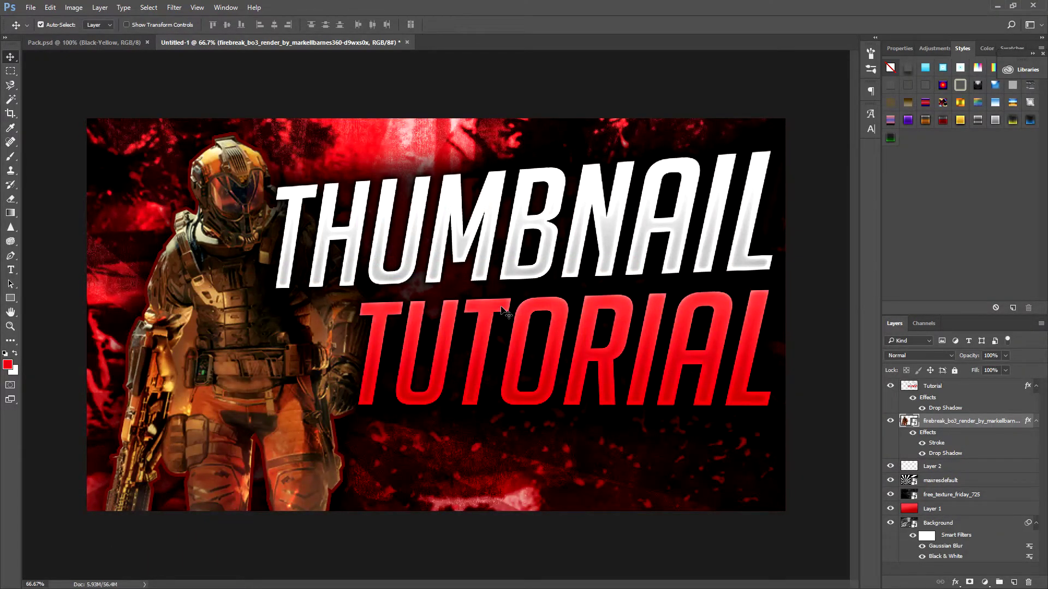
Add a new layer above the soldier and load a 243 px Soft Round brush
left_click(1014, 583)
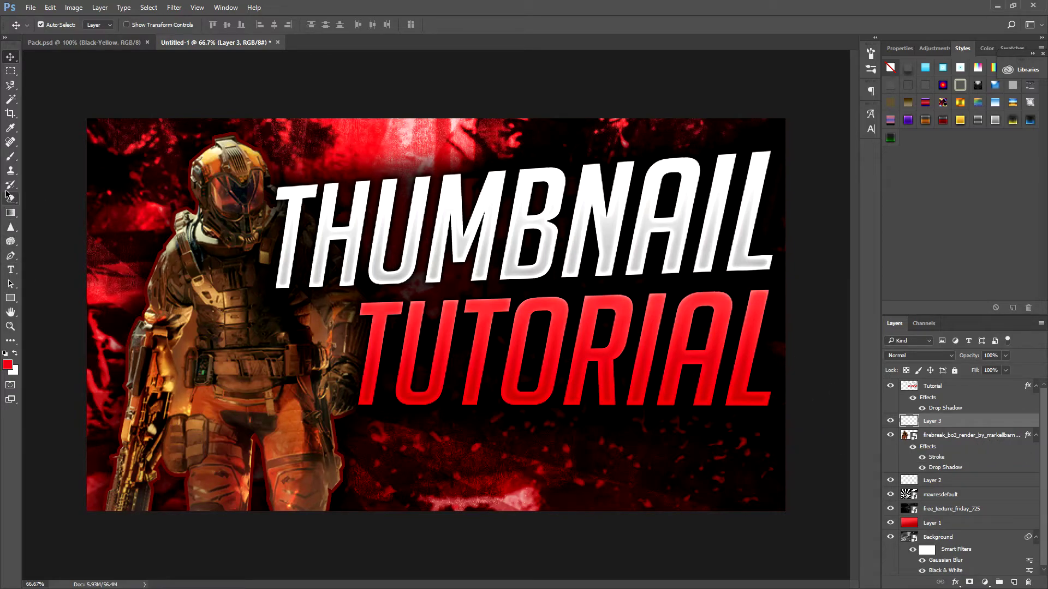
left_click(10, 157)
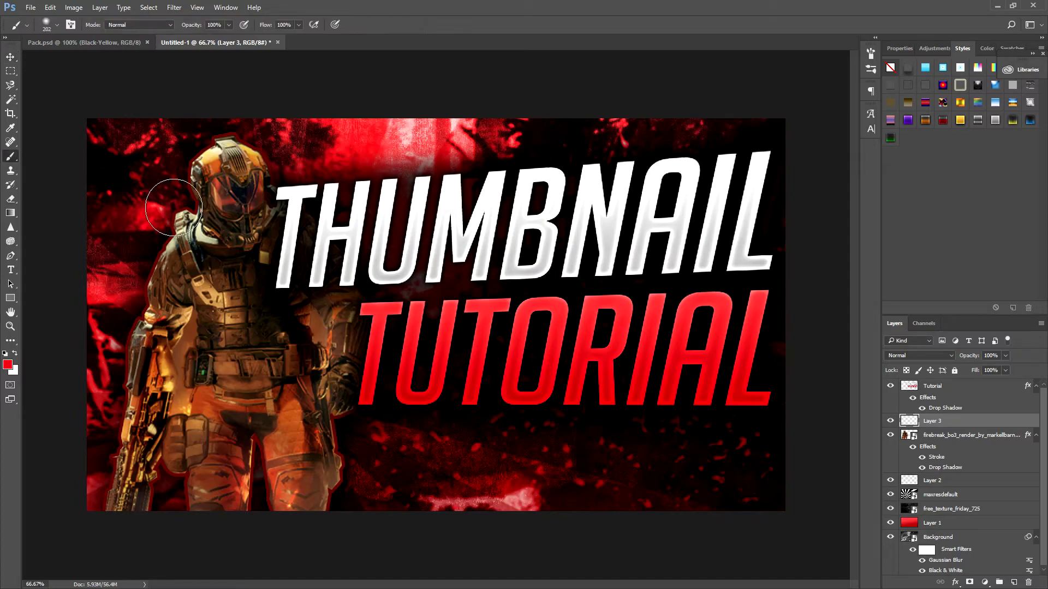
left_click(46, 27)
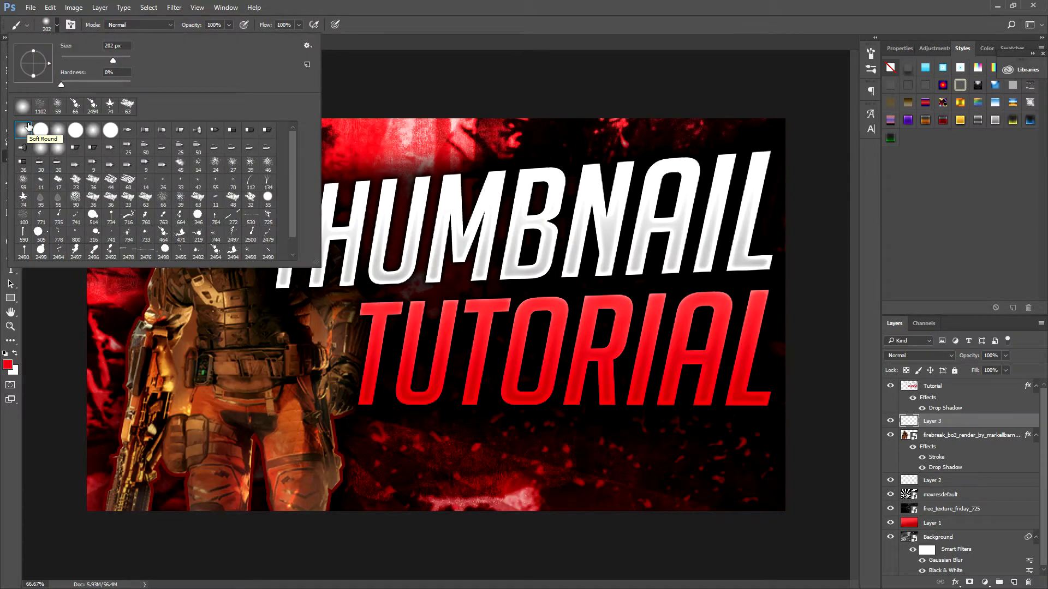
left_click(29, 127)
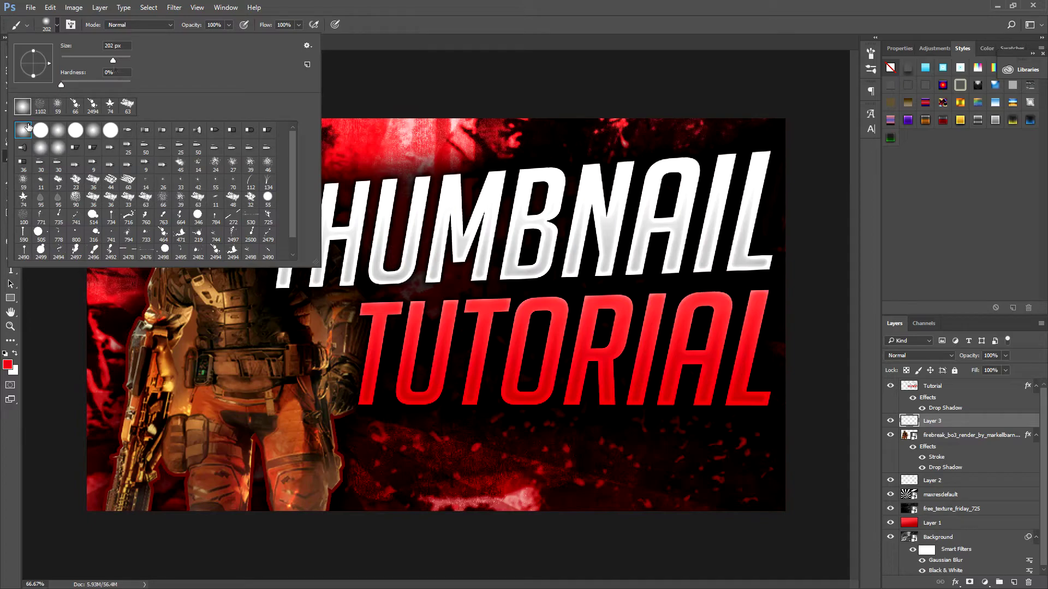
left_click_drag(115, 64, 117, 64)
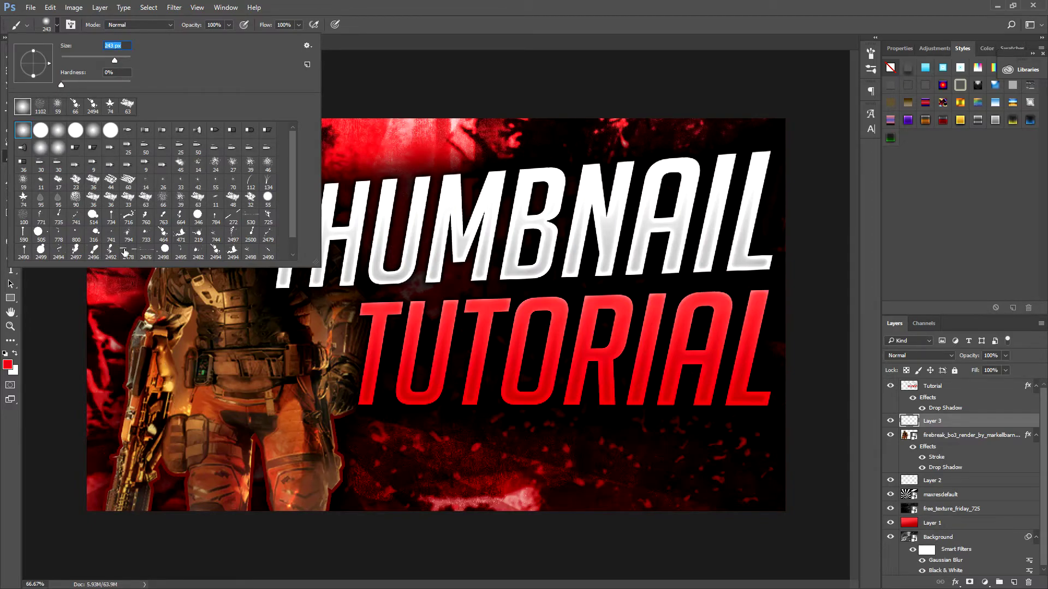
key("Return")
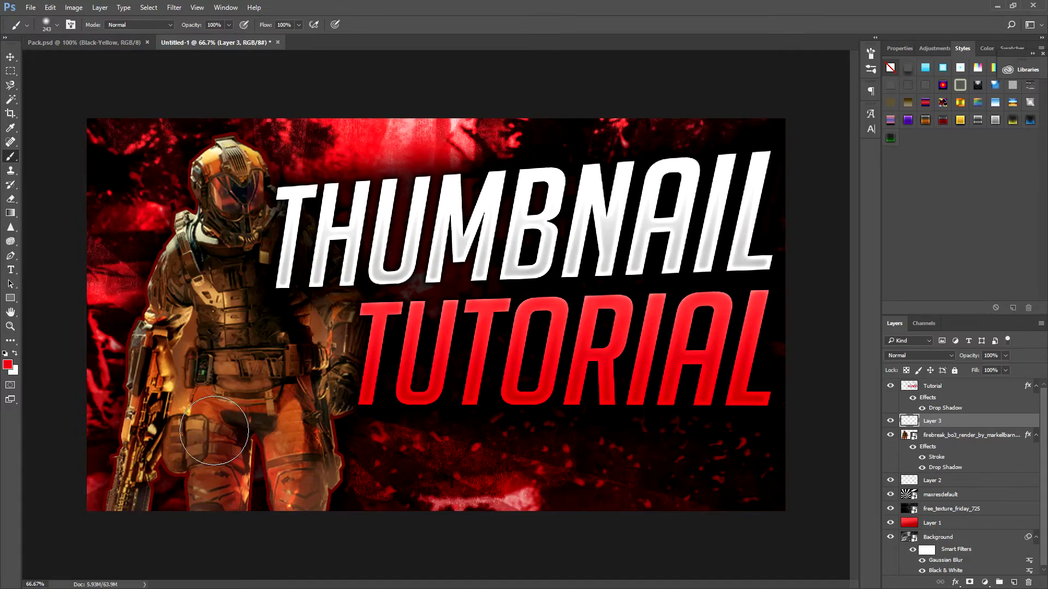
Paint soft red strokes from the soldier's gun up his left side
left_click(124, 429)
mouse_move(124, 429)
left_mouse_down()
mouse_move(98, 548)
mouse_move(189, 177)
mouse_move(199, 155)
mouse_move(266, 158)
mouse_move(301, 184)
mouse_move(334, 242)
mouse_move(362, 316)
mouse_move(366, 385)
mouse_move(321, 462)
mouse_move(304, 545)
mouse_move(265, 568)
mouse_move(269, 426)
mouse_move(223, 552)
mouse_move(163, 475)
mouse_move(153, 508)
left_mouse_up()
key("v")
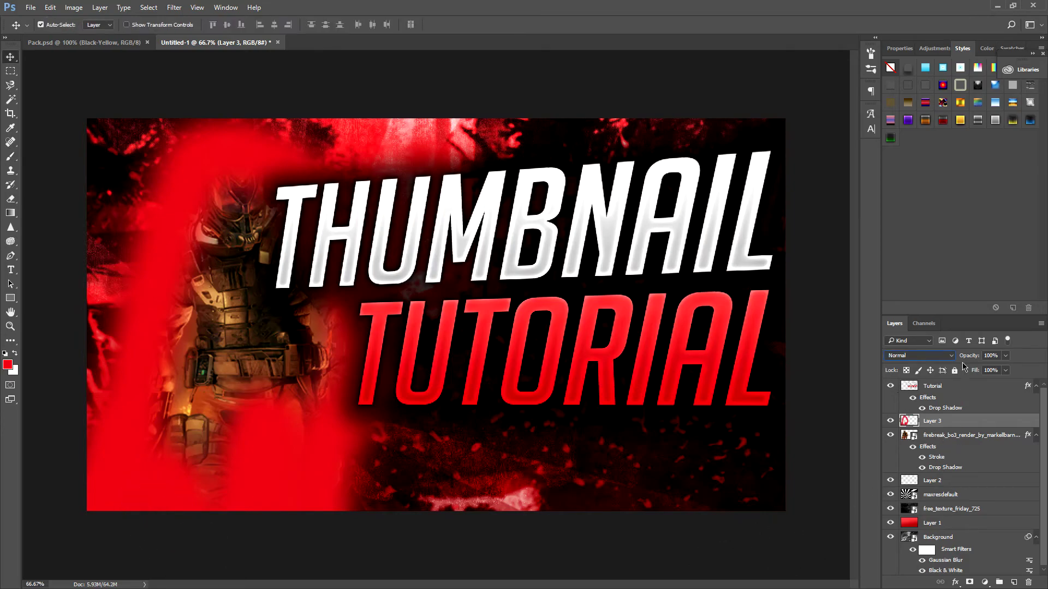
Set Layer 3 to Screen blend mode at 66% opacity
left_click(954, 359)
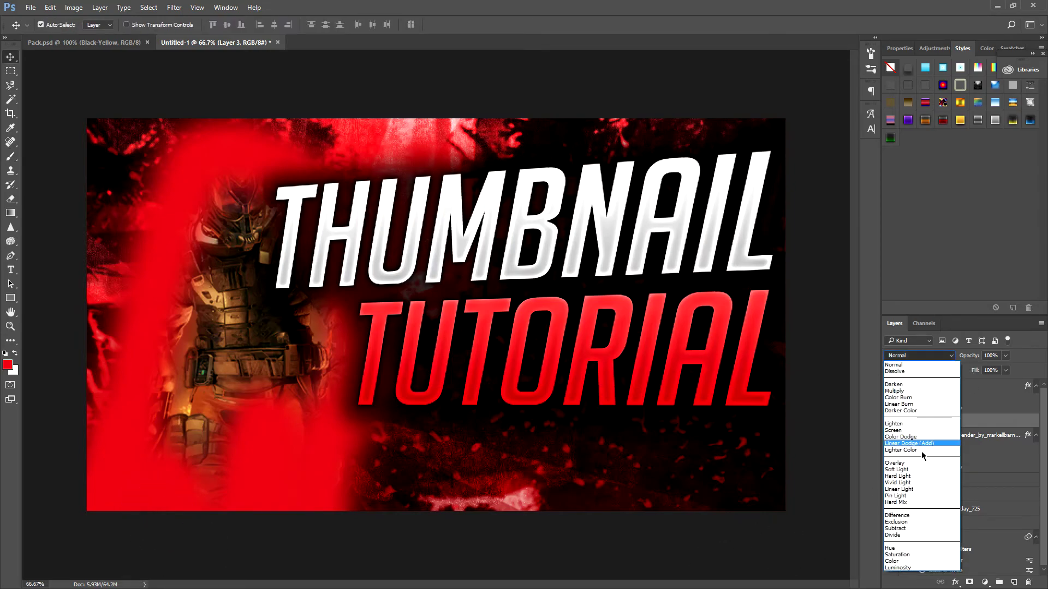
left_click(905, 430)
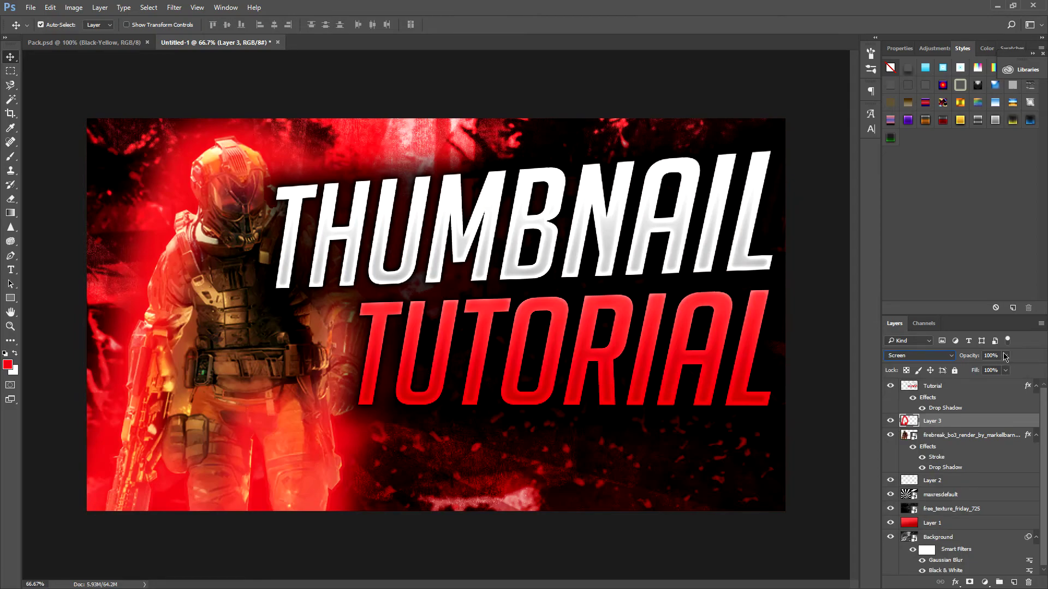
left_click_drag(1006, 357, 988, 365)
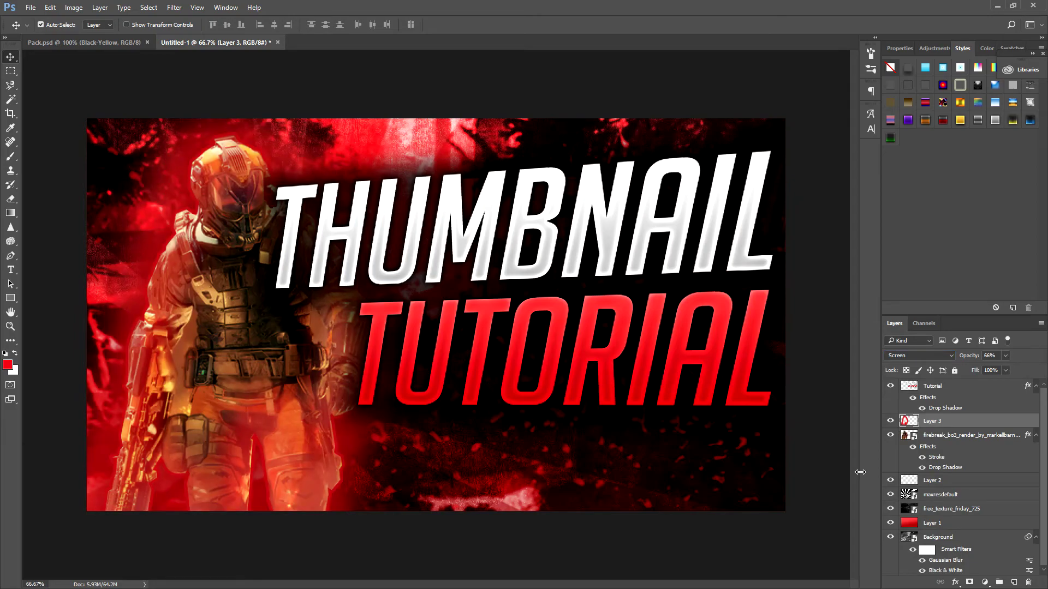